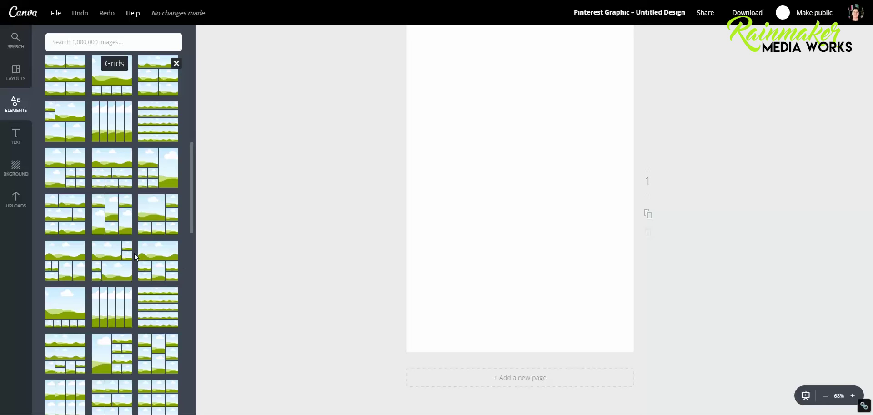
Step: Add the photo grid with one large cell above a row of two and a row of three cells to the page
{"action": "scroll", "coordinate": [109, 252], "scroll_direction": "up", "scroll_amount": 1}
{"action": "scroll", "coordinate": [78, 247], "scroll_direction": "up", "scroll_amount": 3}
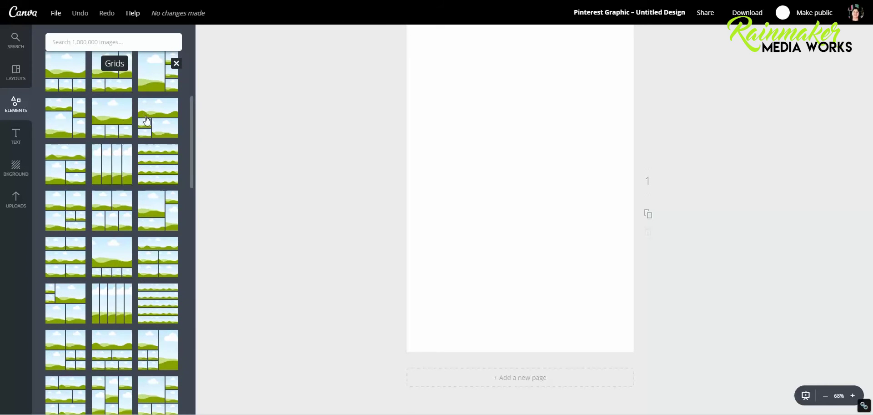
{"action": "scroll", "coordinate": [145, 278], "scroll_direction": "down", "scroll_amount": 2}
{"action": "scroll", "coordinate": [154, 285], "scroll_direction": "down", "scroll_amount": 1}
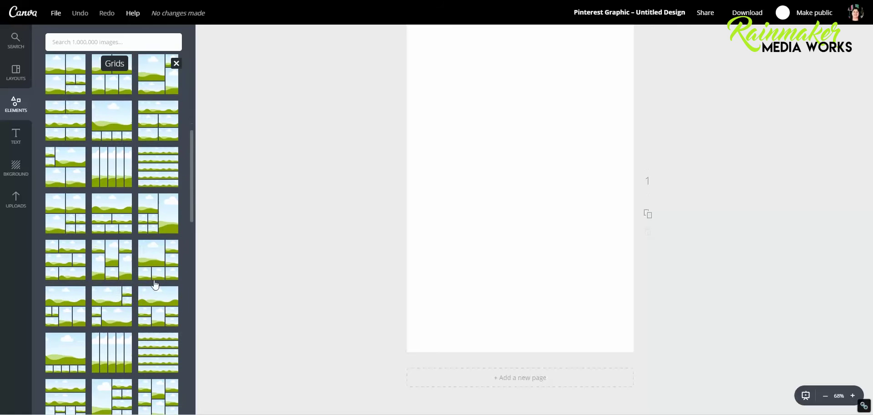
{"action": "left_click", "coordinate": [116, 209]}
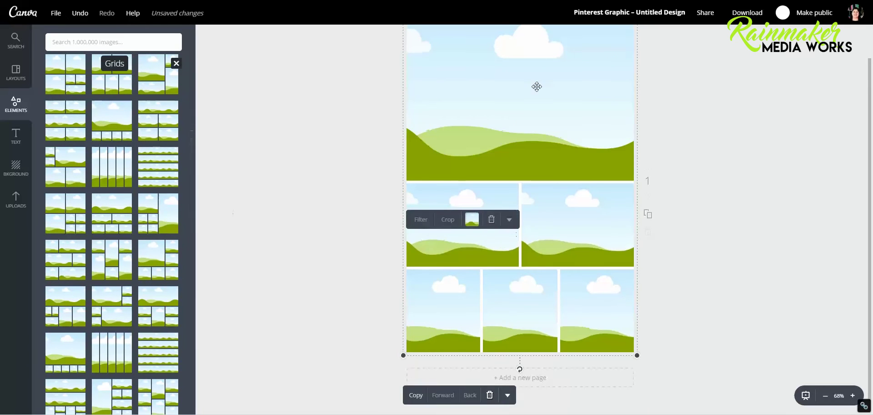
Step: Try scaling the photo grid down from its upper corner, and undo the resize
{"action": "scroll", "coordinate": [671, 149], "scroll_direction": "up", "scroll_amount": 1}
{"action": "scroll", "coordinate": [578, 78], "scroll_direction": "down", "scroll_amount": 1}
{"action": "scroll", "coordinate": [575, 82], "scroll_direction": "up", "scroll_amount": 1}
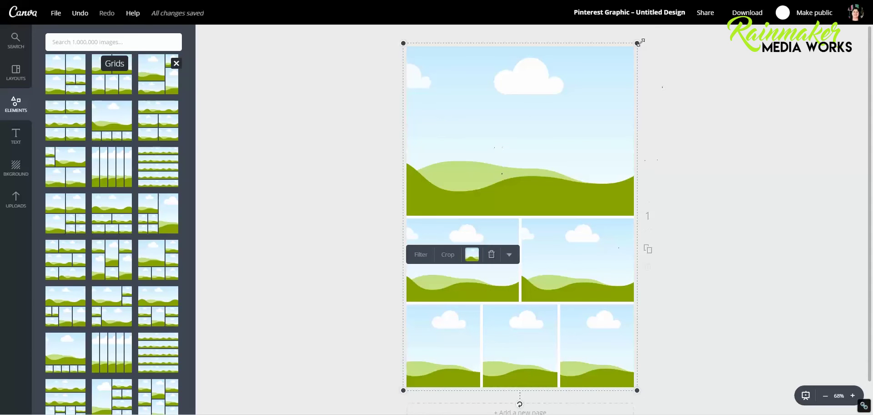
{"action": "left_click_drag", "start_coordinate": [638, 43], "coordinate": [622, 94]}
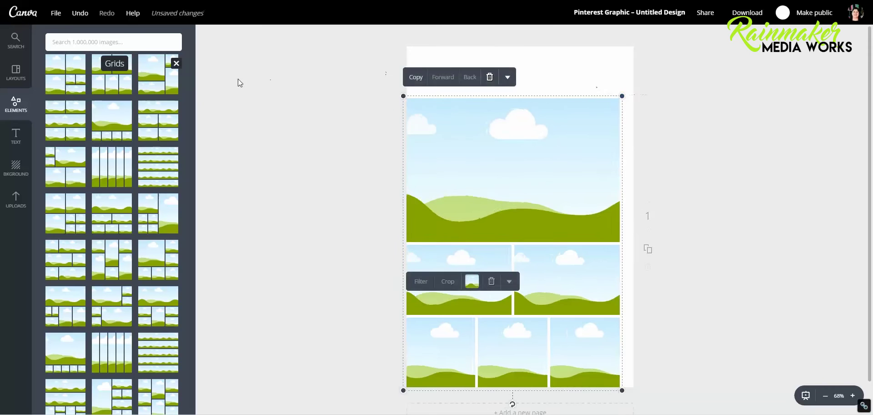
{"action": "left_click", "coordinate": [80, 17]}
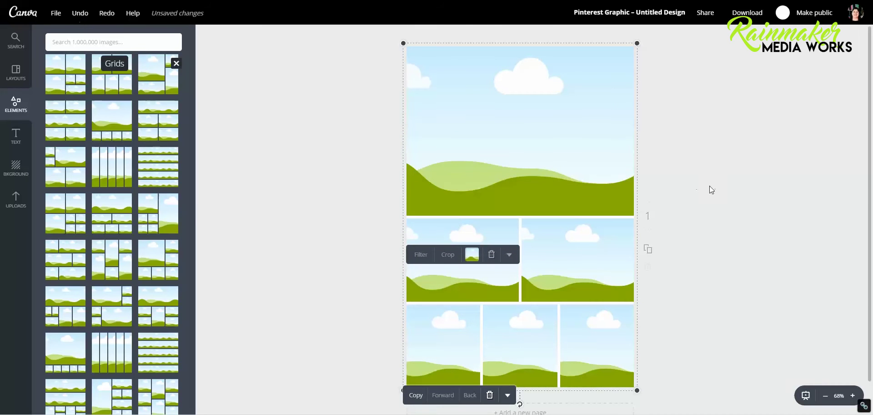
{"action": "left_click", "coordinate": [272, 139]}
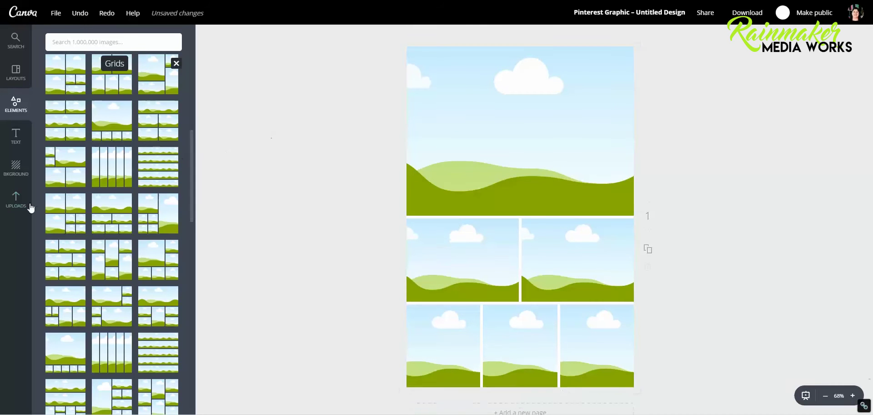
Step: Open the file picker for uploading your own images
{"action": "left_click", "coordinate": [20, 203]}
{"action": "left_click", "coordinate": [117, 143]}
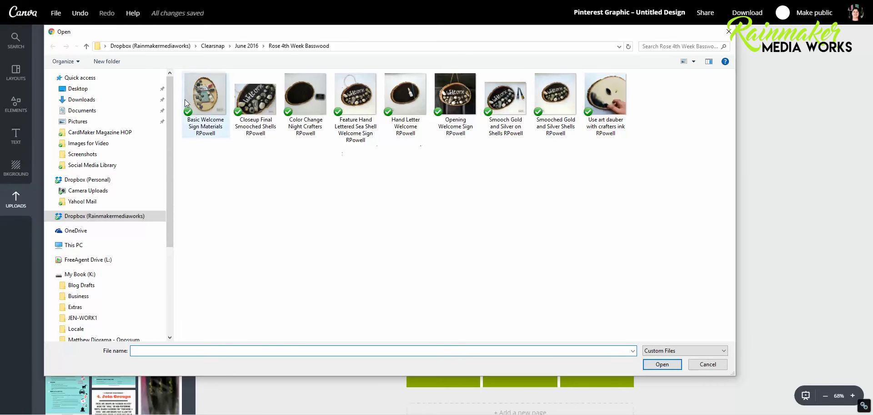
{"action": "left_click", "coordinate": [204, 107]}
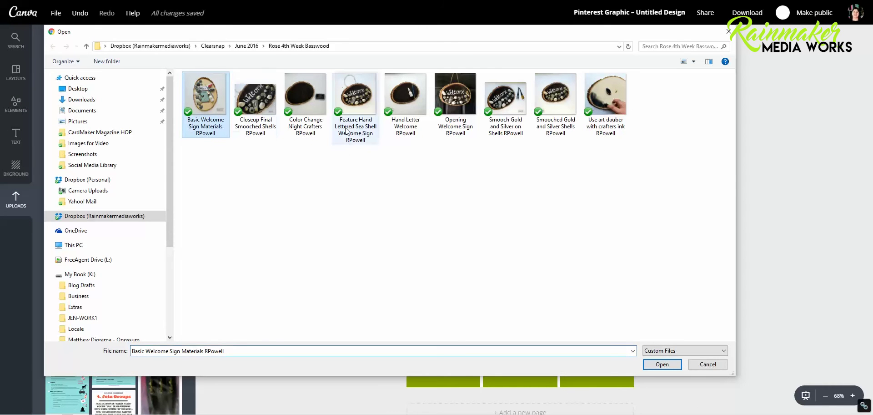
{"action": "left_click", "coordinate": [313, 113], "text": "ctrl"}
{"action": "left_click", "coordinate": [349, 118], "text": "ctrl"}
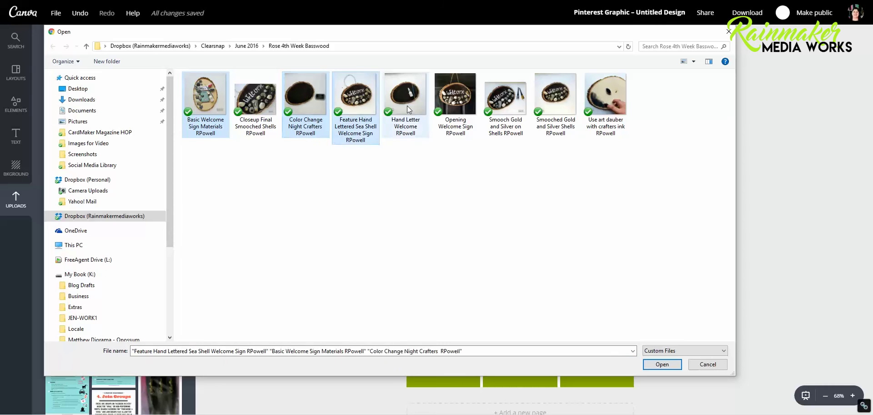
{"action": "left_click", "coordinate": [407, 106], "text": "ctrl"}
{"action": "left_click", "coordinate": [505, 102], "text": "ctrl"}
{"action": "left_click", "coordinate": [558, 103], "text": "ctrl"}
{"action": "left_click", "coordinate": [605, 106], "text": "ctrl"}
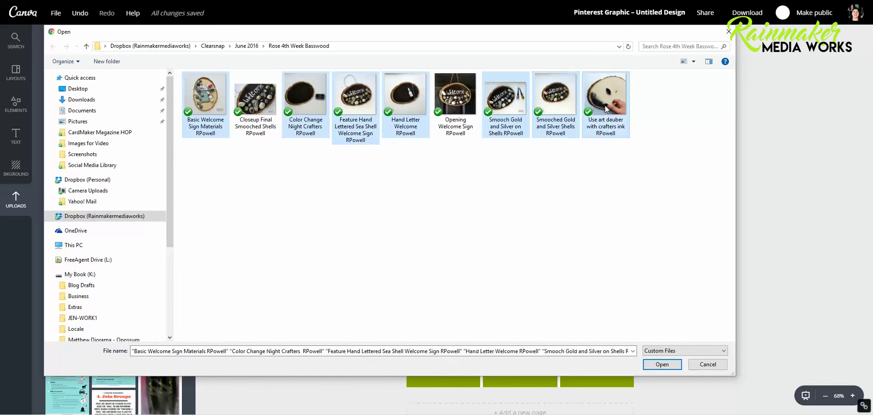
{"action": "left_click", "coordinate": [471, 114], "text": "ctrl"}
{"action": "left_click", "coordinate": [571, 115], "text": "ctrl"}
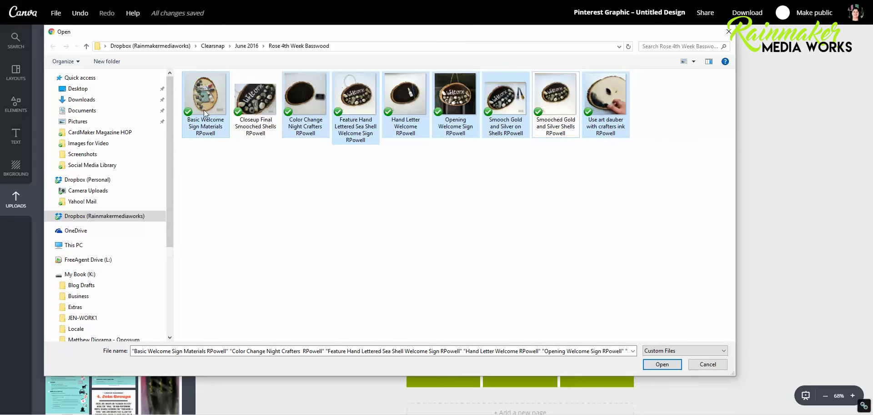
Step: Upload the Opening Welcome Sign, Basic Welcome Sign Materials, Color Change Night Crafters, Hand Letter Welcome, Smooch Gold and Silver, and Use art dauber photos
{"action": "key", "text": "Left"}
{"action": "key", "text": "Left"}
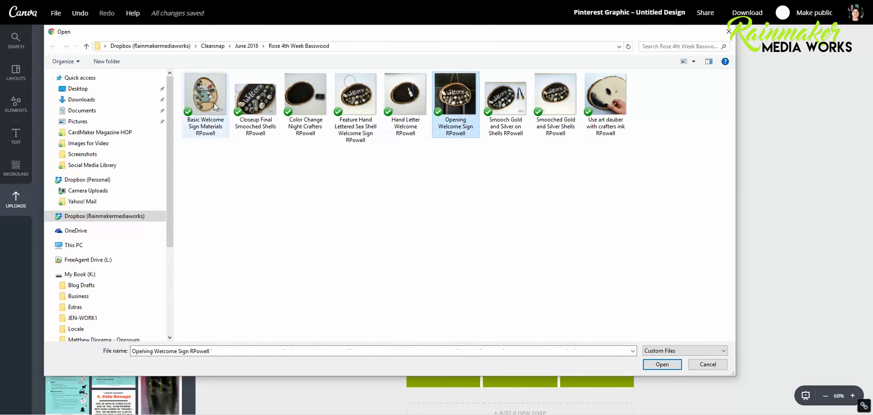
{"action": "left_click", "coordinate": [213, 103], "text": "ctrl"}
{"action": "left_click", "coordinate": [611, 105], "text": "ctrl"}
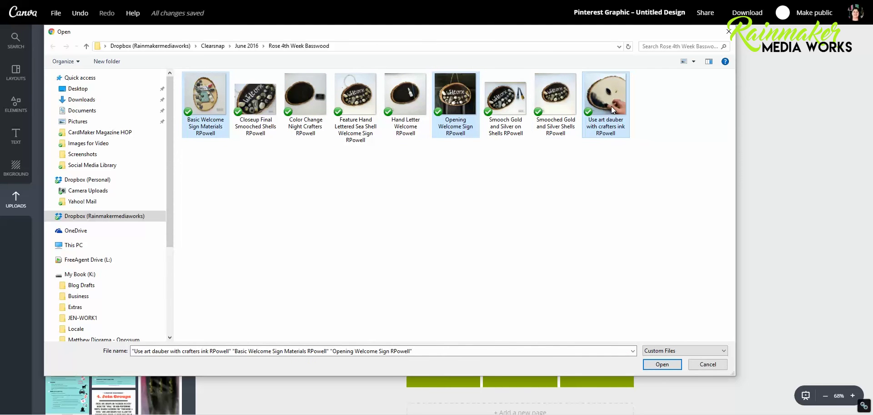
{"action": "left_click", "coordinate": [300, 99], "text": "ctrl"}
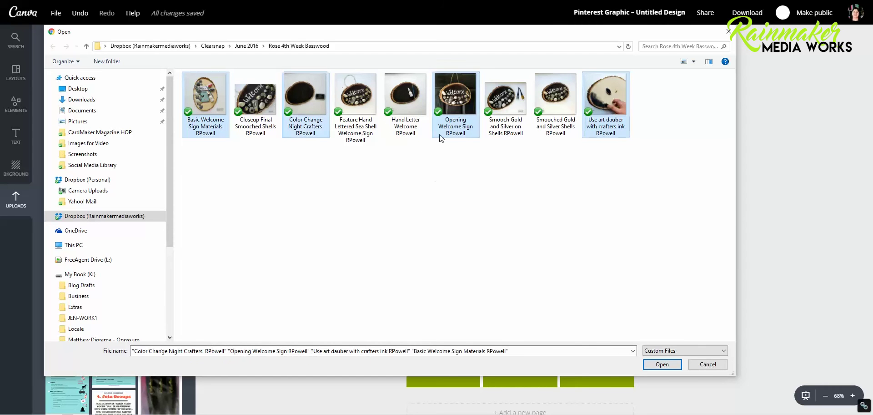
{"action": "left_click", "coordinate": [426, 102], "text": "ctrl"}
{"action": "left_click", "coordinate": [512, 108], "text": "ctrl"}
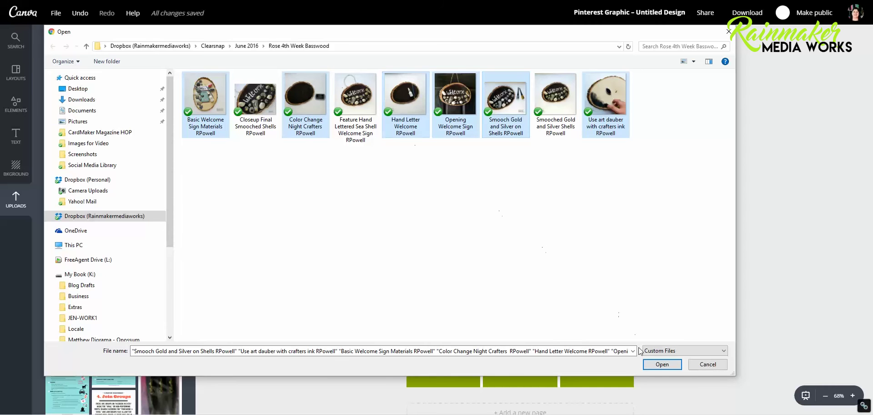
{"action": "left_click", "coordinate": [661, 365]}
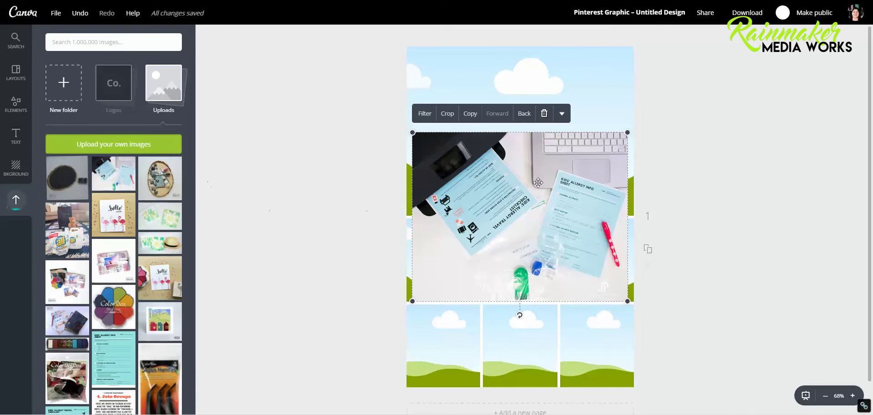
Step: Delete the loose allergy checklist photo from the page and fill the grid's large cell with the hanging Welcome sign photo
{"action": "left_click", "coordinate": [546, 116]}
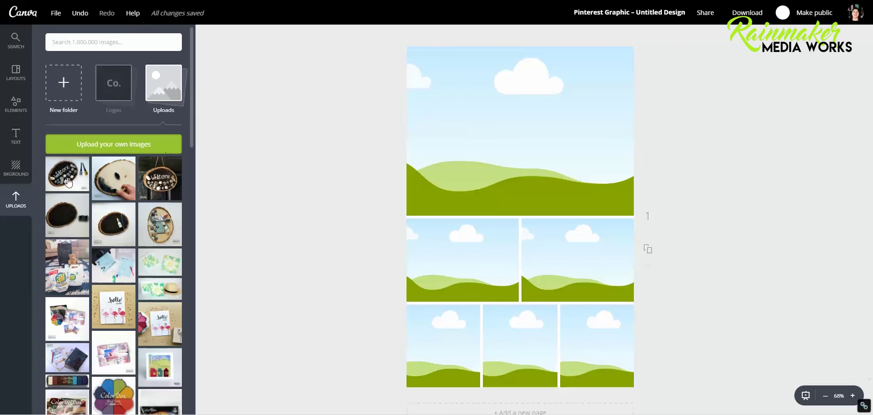
{"action": "left_click_drag", "start_coordinate": [156, 189], "coordinate": [465, 168]}
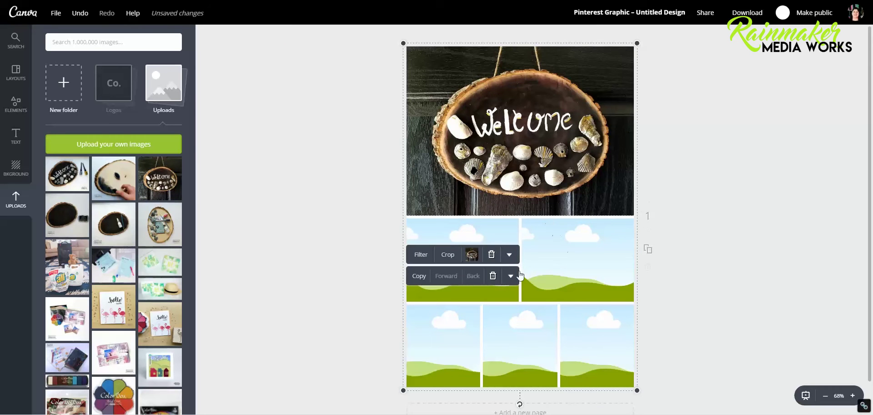
Step: Fill the middle row with the materials and art dauber photos, and the bottom row with the inked slab, lettering and finished shells photos
{"action": "left_click", "coordinate": [65, 217]}
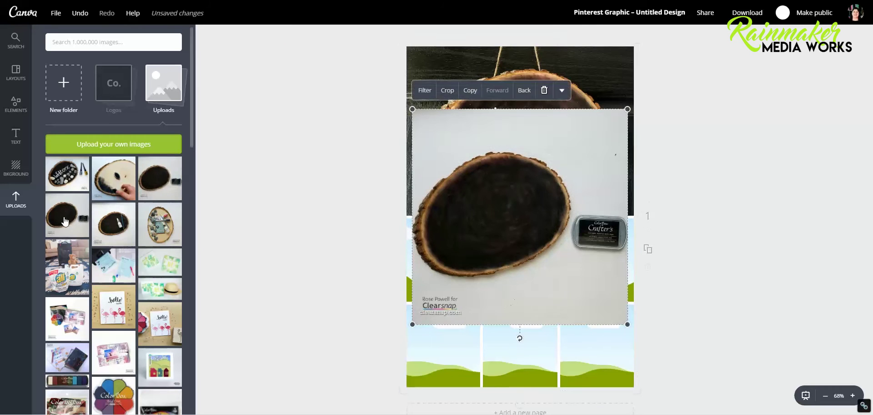
{"action": "left_click", "coordinate": [544, 92]}
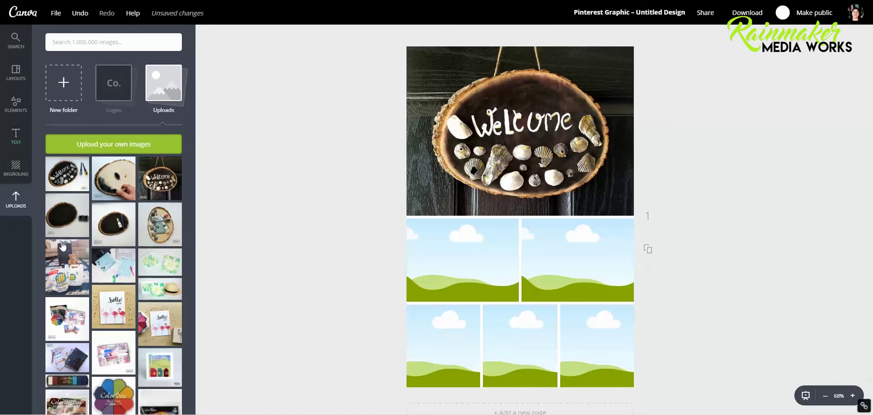
{"action": "left_click_drag", "start_coordinate": [165, 228], "coordinate": [336, 236]}
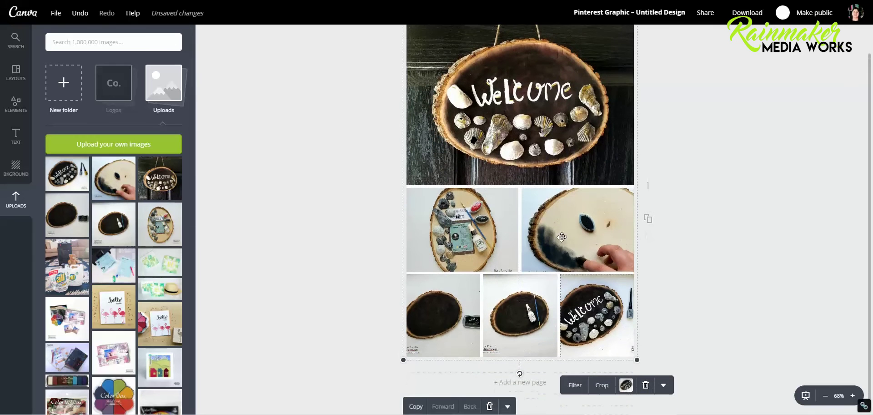
{"action": "scroll", "coordinate": [563, 237], "scroll_direction": "down", "scroll_amount": 1}
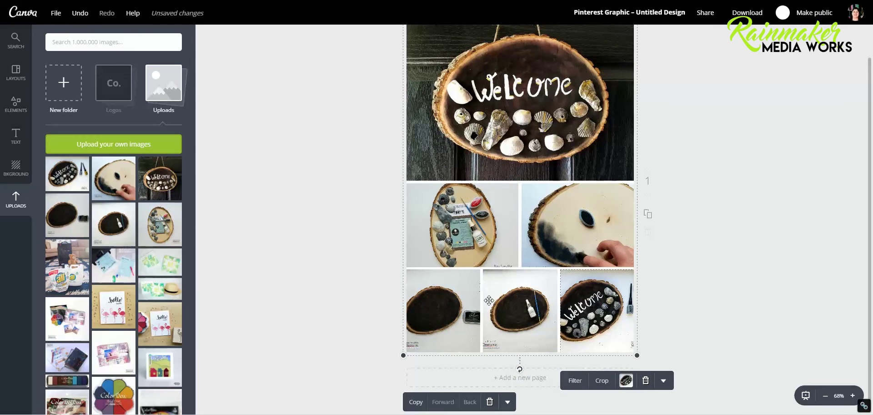
Step: Resize the design to custom dimensions of 735 × 1400 px
{"action": "scroll", "coordinate": [484, 142], "scroll_direction": "up", "scroll_amount": 3}
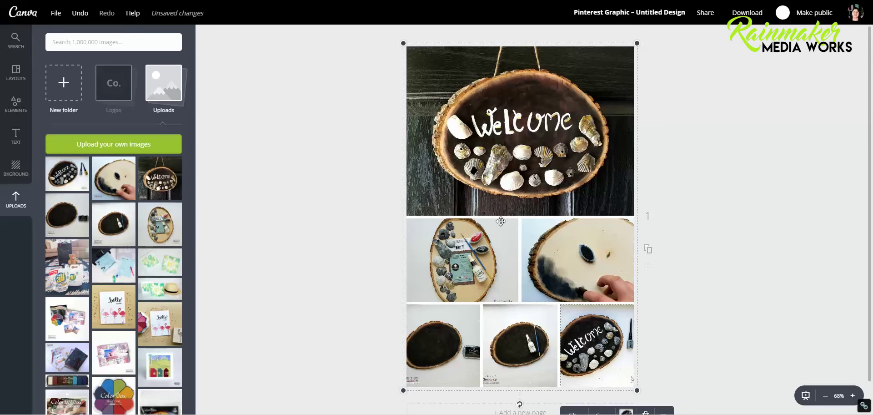
{"action": "scroll", "coordinate": [456, 197], "scroll_direction": "down", "scroll_amount": 3}
{"action": "scroll", "coordinate": [501, 385], "scroll_direction": "up", "scroll_amount": 3}
{"action": "left_click", "coordinate": [56, 13]}
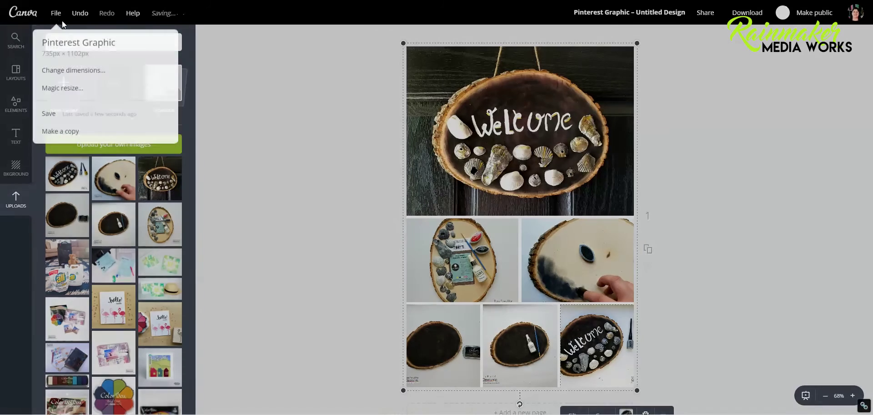
{"action": "left_click", "coordinate": [68, 70]}
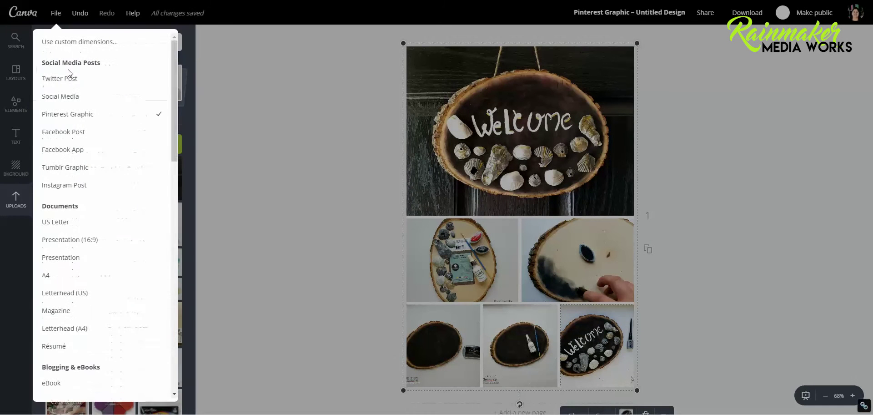
{"action": "left_click", "coordinate": [71, 42]}
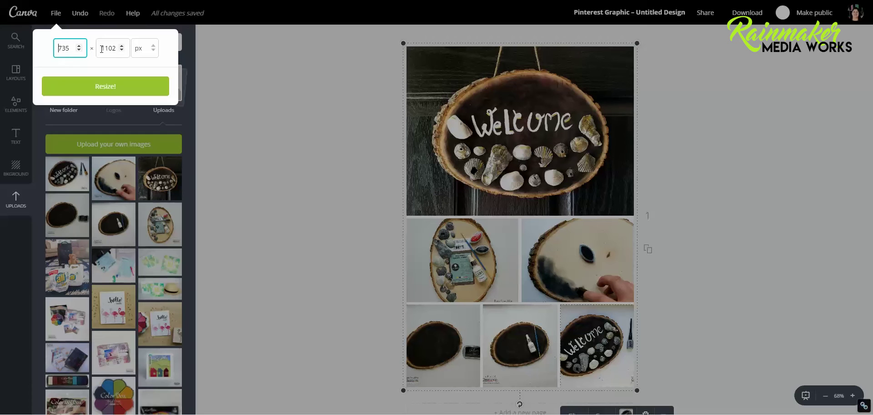
{"action": "left_click", "coordinate": [102, 48]}
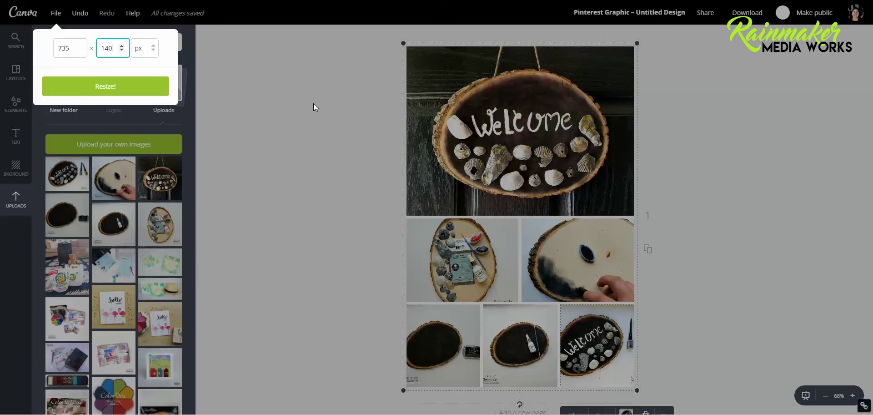
{"action": "left_click", "coordinate": [109, 86]}
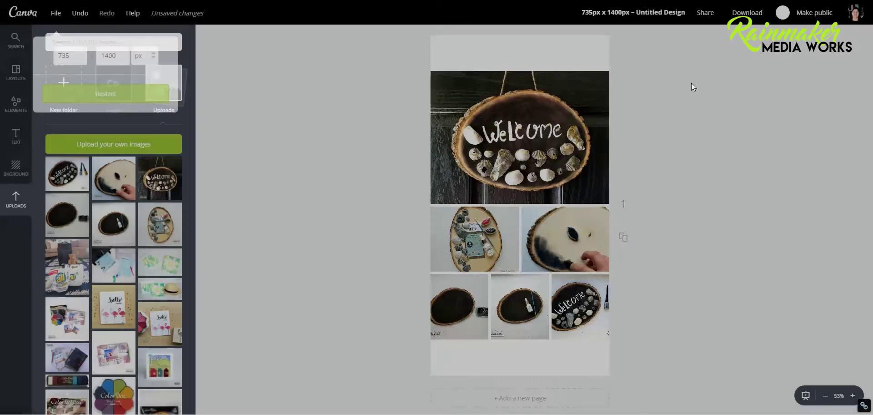
Step: Enlarge the photo grid upward and downward so it spans the full height of the page
{"action": "left_click", "coordinate": [546, 120]}
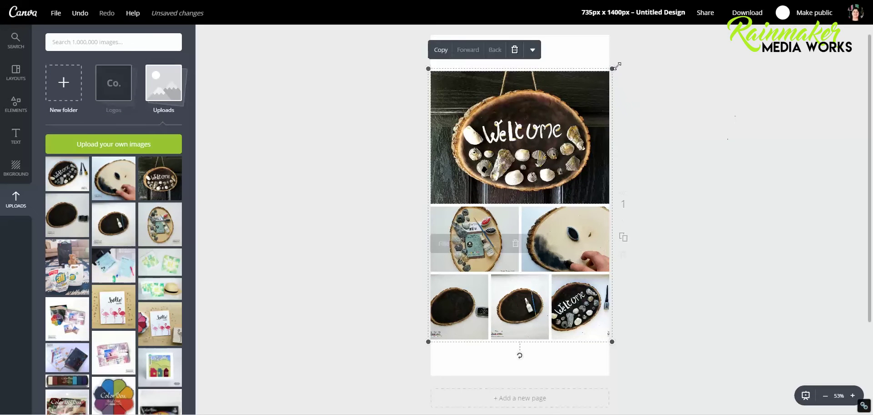
{"action": "left_click_drag", "start_coordinate": [612, 68], "coordinate": [613, 35]}
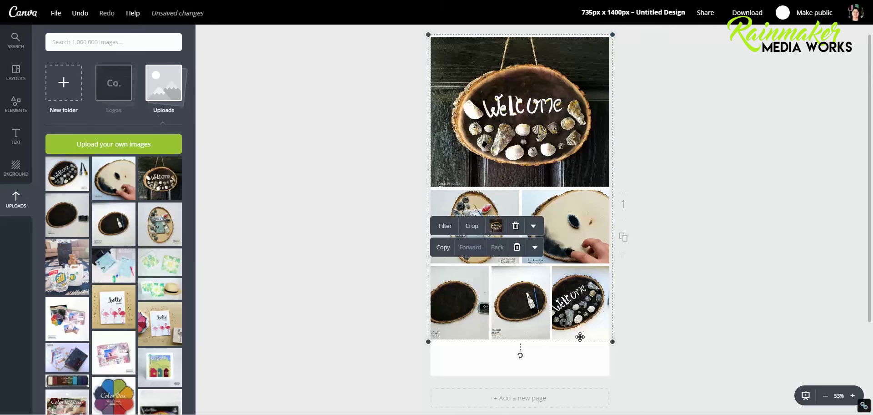
{"action": "left_click_drag", "start_coordinate": [610, 341], "coordinate": [614, 377]}
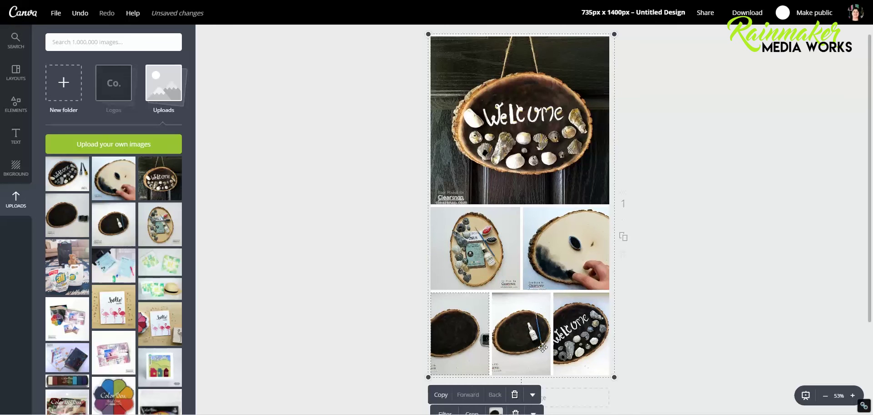
Step: Reposition the crop of the bottom row's first photo so the ink pad beside the wood slab is fully in frame
{"action": "scroll", "coordinate": [555, 337], "scroll_direction": "down", "scroll_amount": 1}
{"action": "scroll", "coordinate": [551, 320], "scroll_direction": "down", "scroll_amount": 1}
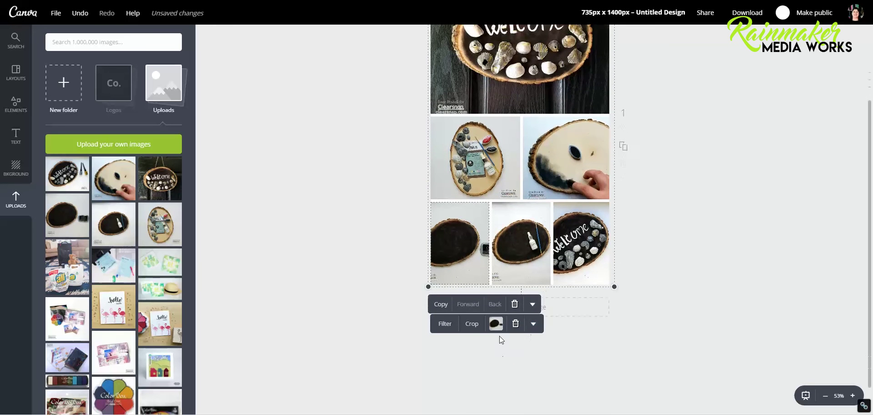
{"action": "left_click", "coordinate": [474, 325]}
{"action": "left_click_drag", "start_coordinate": [468, 242], "coordinate": [460, 242]}
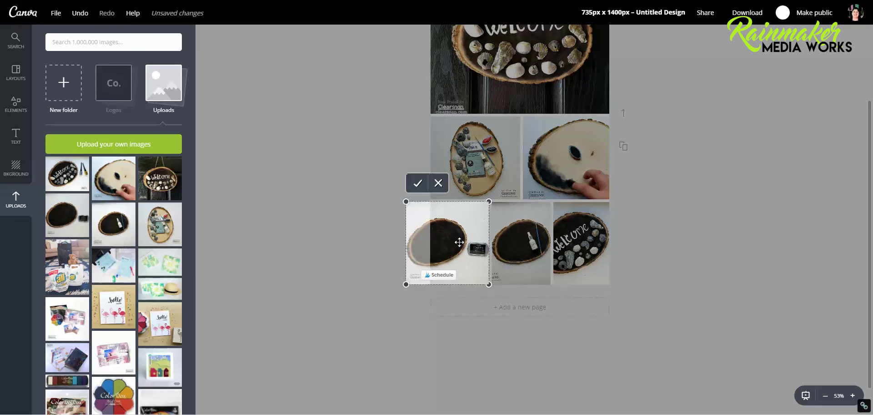
{"action": "left_click", "coordinate": [418, 184]}
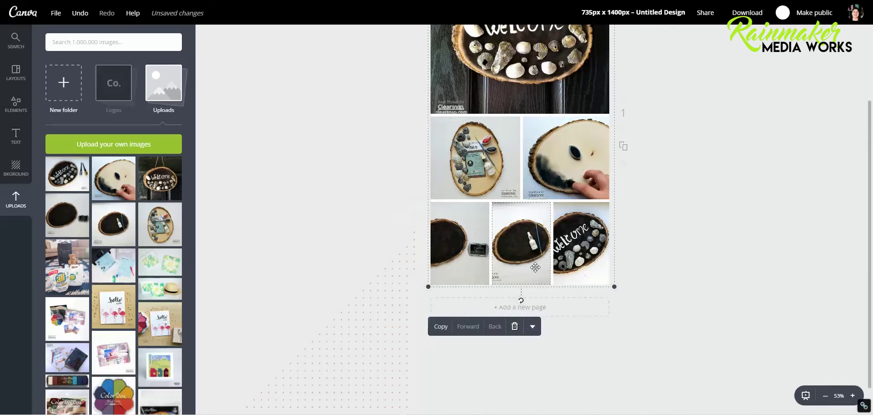
Step: Enlarge the bottom row's middle photo within its frame and shift it so the glue bottle and brush sit inside the crop
{"action": "double_click", "coordinate": [535, 273]}
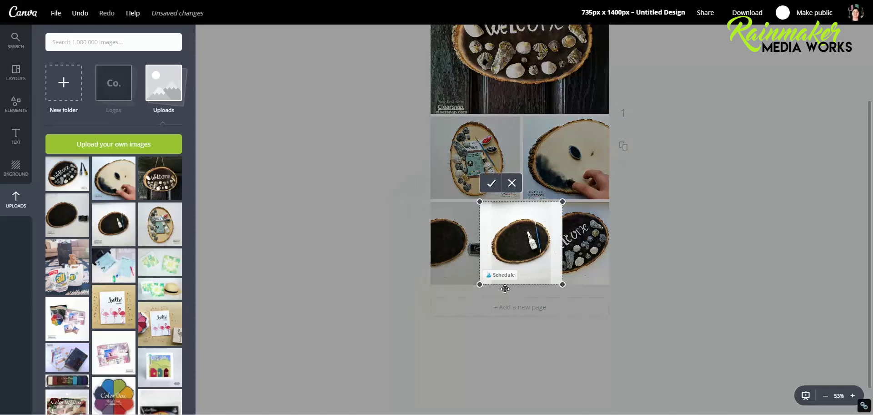
{"action": "left_click_drag", "start_coordinate": [479, 285], "coordinate": [440, 316]}
{"action": "left_click_drag", "start_coordinate": [519, 233], "coordinate": [516, 234]}
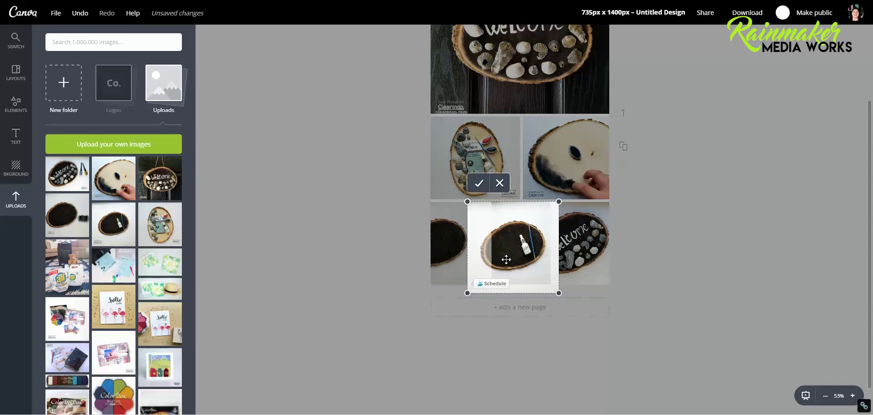
{"action": "left_click", "coordinate": [479, 184]}
Step: Enlarge the bottom row's third photo within its frame and shift it so the brushes beside the Welcome slab are in view
{"action": "left_click", "coordinate": [591, 240]}
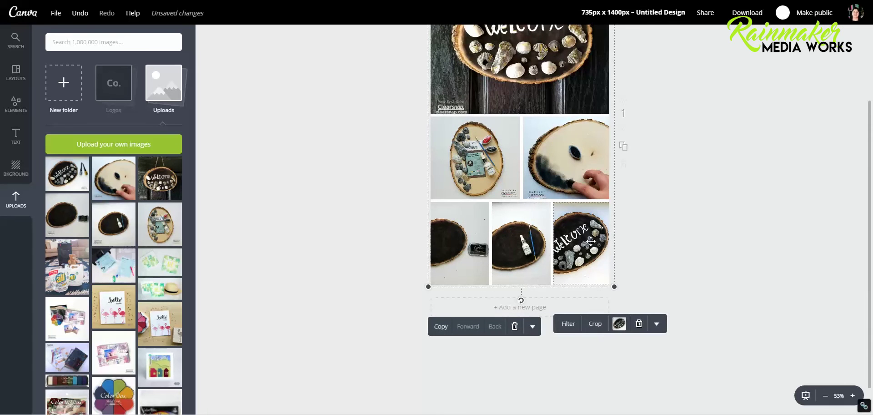
{"action": "left_click", "coordinate": [619, 324]}
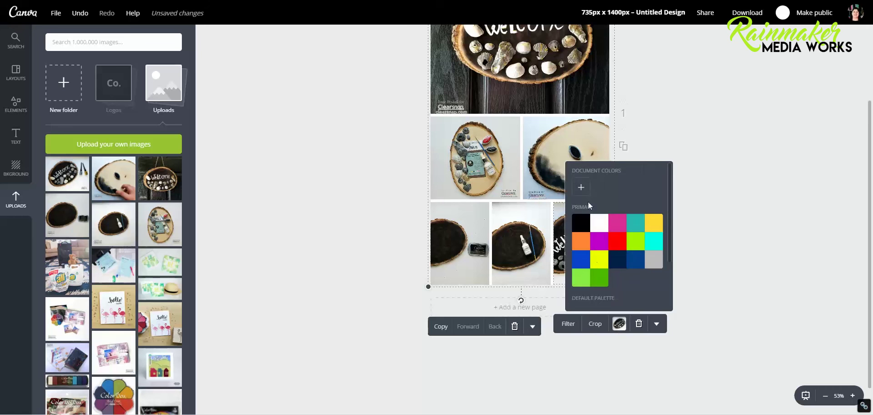
{"action": "left_click", "coordinate": [717, 201]}
{"action": "left_click", "coordinate": [589, 273]}
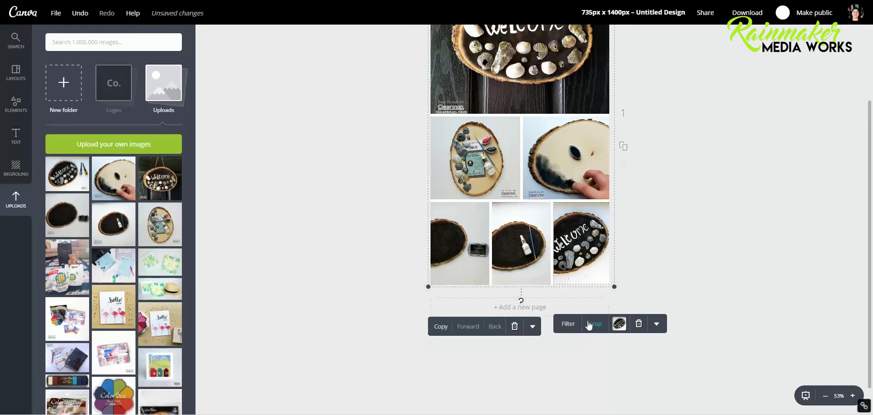
{"action": "left_click", "coordinate": [591, 323]}
{"action": "left_click_drag", "start_coordinate": [575, 251], "coordinate": [556, 255]}
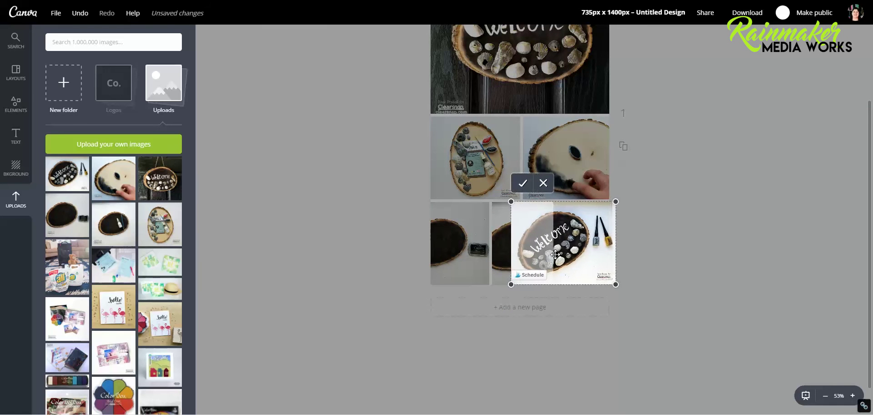
{"action": "left_click_drag", "start_coordinate": [617, 284], "coordinate": [673, 321]}
{"action": "left_click_drag", "start_coordinate": [598, 258], "coordinate": [568, 264]}
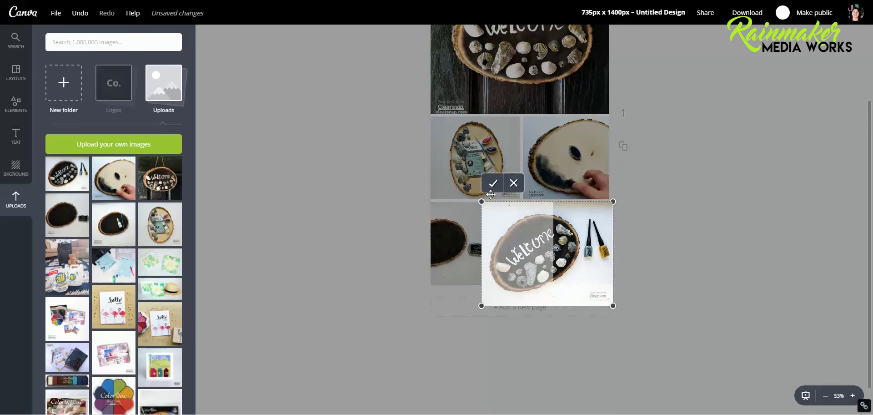
{"action": "left_click_drag", "start_coordinate": [599, 241], "coordinate": [611, 241]}
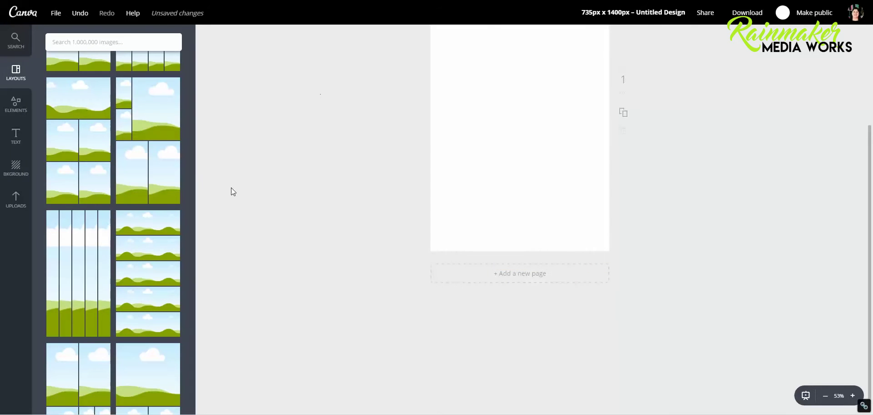
Step: Try the layout of five stacked photo rows, shrunk into the lower right part of the blank page, and delete it
{"action": "scroll", "coordinate": [239, 198], "scroll_direction": "up", "scroll_amount": 2}
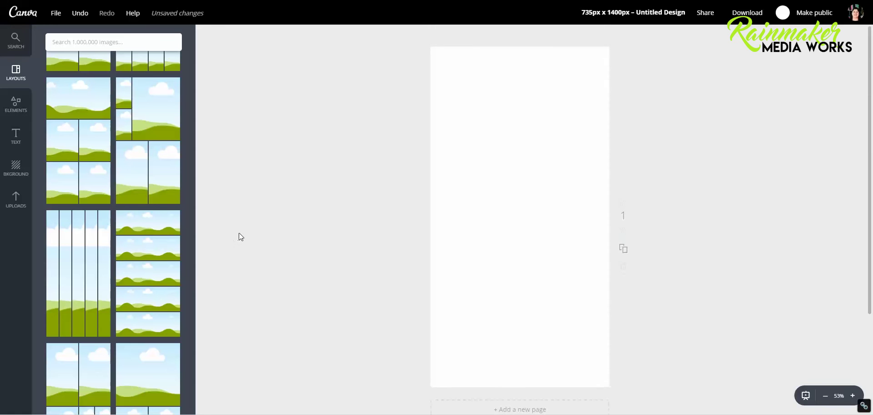
{"action": "scroll", "coordinate": [165, 259], "scroll_direction": "up", "scroll_amount": 2}
{"action": "left_click", "coordinate": [151, 296]}
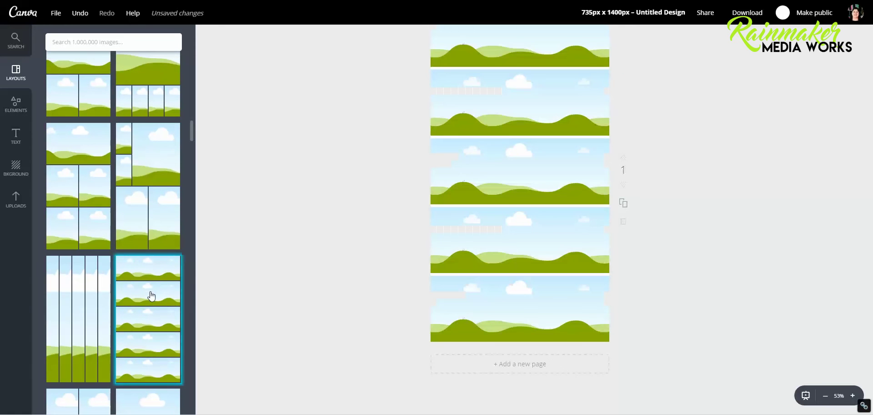
{"action": "left_click", "coordinate": [575, 100]}
{"action": "scroll", "coordinate": [574, 108], "scroll_direction": "up", "scroll_amount": 1}
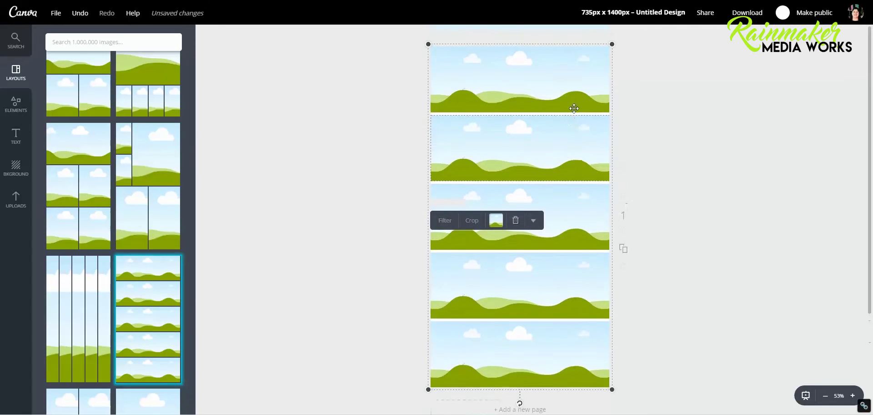
{"action": "left_click", "coordinate": [829, 396]}
{"action": "left_click_drag", "start_coordinate": [606, 44], "coordinate": [604, 179]}
{"action": "left_click_drag", "start_coordinate": [432, 177], "coordinate": [515, 165]}
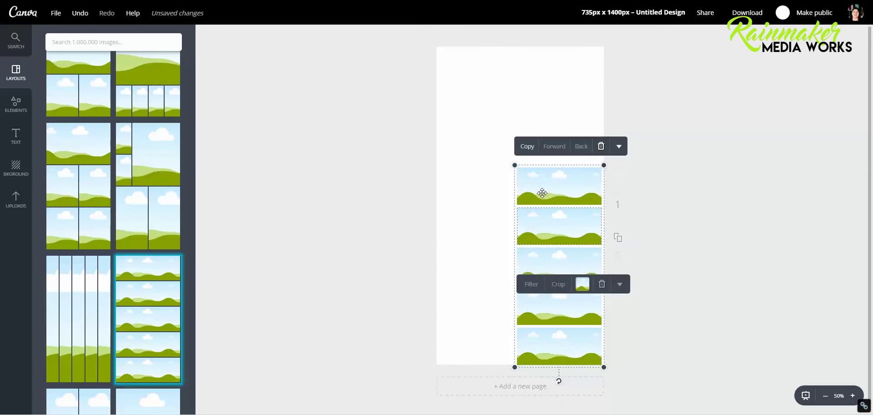
{"action": "left_click", "coordinate": [600, 146]}
Step: Apply the layout of three stacked photo rows and shrink it into the lower right part of the page
{"action": "scroll", "coordinate": [122, 211], "scroll_direction": "up", "scroll_amount": 10}
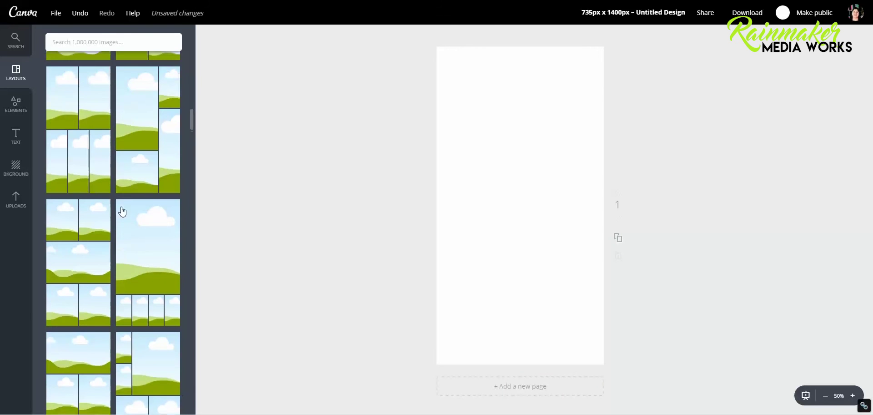
{"action": "scroll", "coordinate": [126, 208], "scroll_direction": "up", "scroll_amount": 10}
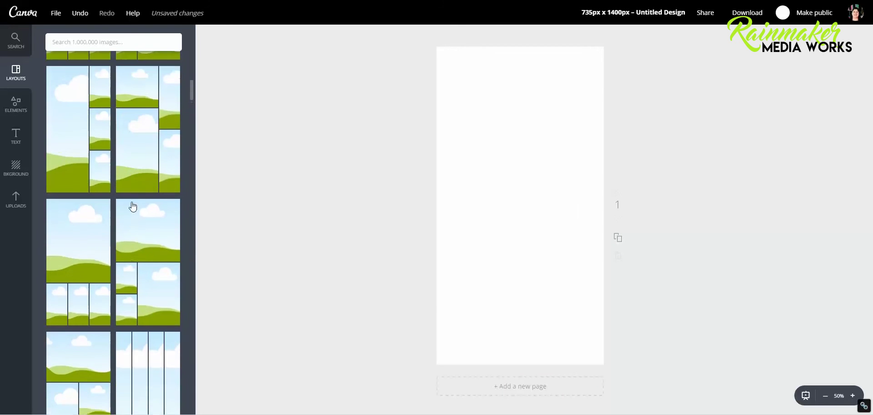
{"action": "scroll", "coordinate": [130, 200], "scroll_direction": "up", "scroll_amount": 10}
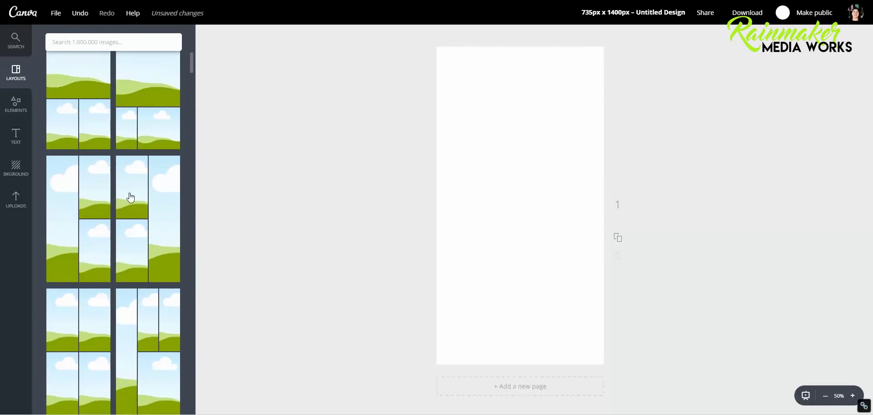
{"action": "scroll", "coordinate": [130, 197], "scroll_direction": "up", "scroll_amount": 5}
{"action": "left_click", "coordinate": [64, 194]}
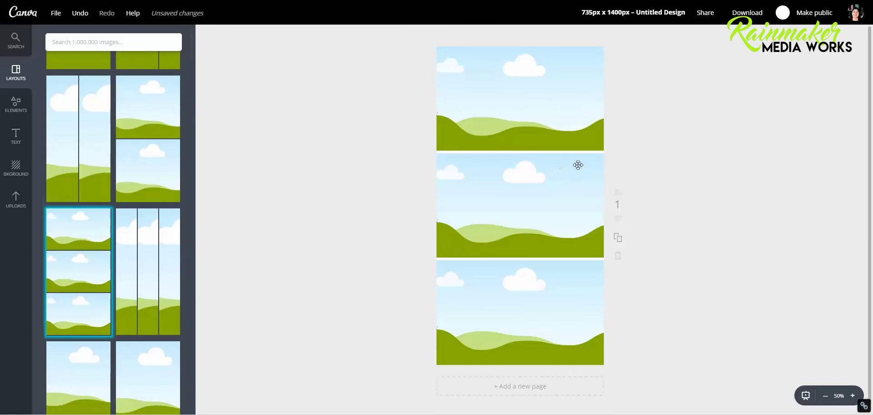
{"action": "left_click_drag", "start_coordinate": [435, 44], "coordinate": [499, 194]}
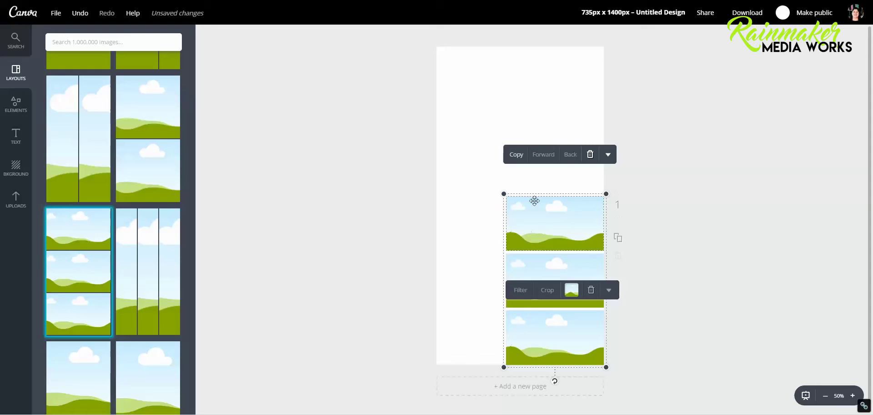
Step: Duplicate the three-row photo grid and place the copy directly to the left of the original
{"action": "left_click", "coordinate": [515, 156]}
{"action": "left_click_drag", "start_coordinate": [561, 246], "coordinate": [453, 238]}
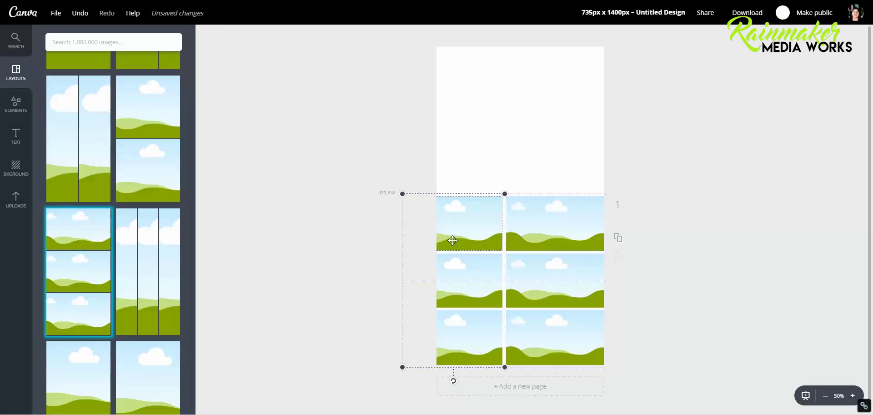
{"action": "left_click_drag", "start_coordinate": [453, 241], "coordinate": [453, 240]}
Step: Scale both three-row grids together so their six cells fit side by side across the lower half of the page
{"action": "left_click_drag", "start_coordinate": [368, 177], "coordinate": [677, 382]}
{"action": "left_click_drag", "start_coordinate": [610, 367], "coordinate": [534, 321]}
{"action": "left_click_drag", "start_coordinate": [519, 291], "coordinate": [546, 326]}
{"action": "left_click_drag", "start_coordinate": [545, 321], "coordinate": [544, 296]}
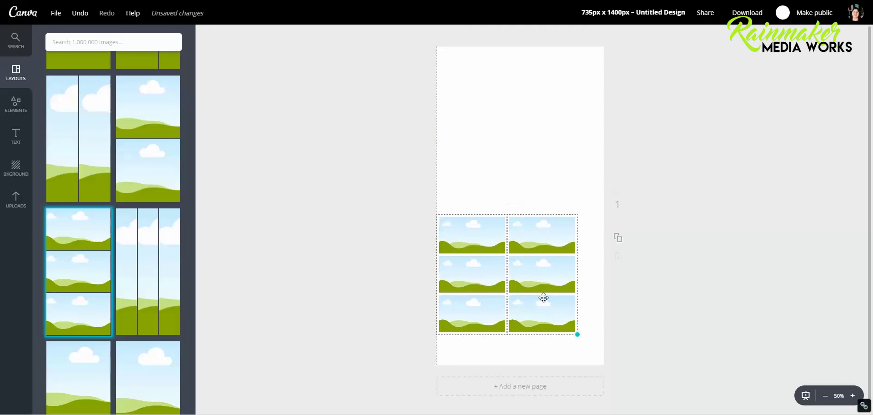
{"action": "left_click_drag", "start_coordinate": [581, 350], "coordinate": [610, 369]}
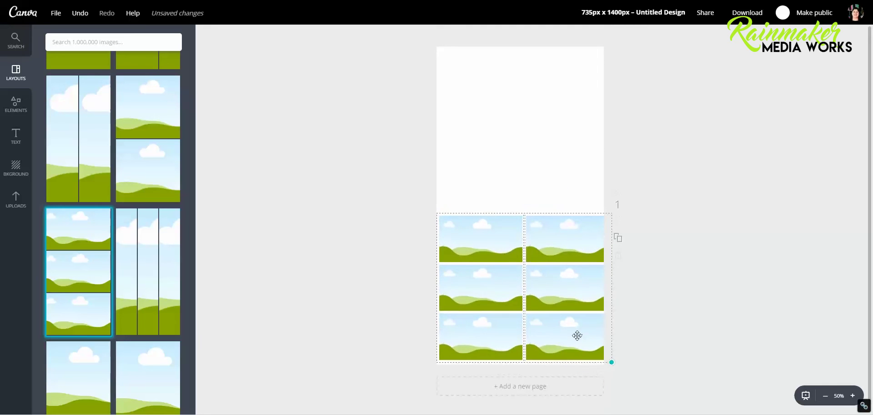
{"action": "left_click_drag", "start_coordinate": [578, 335], "coordinate": [573, 336]}
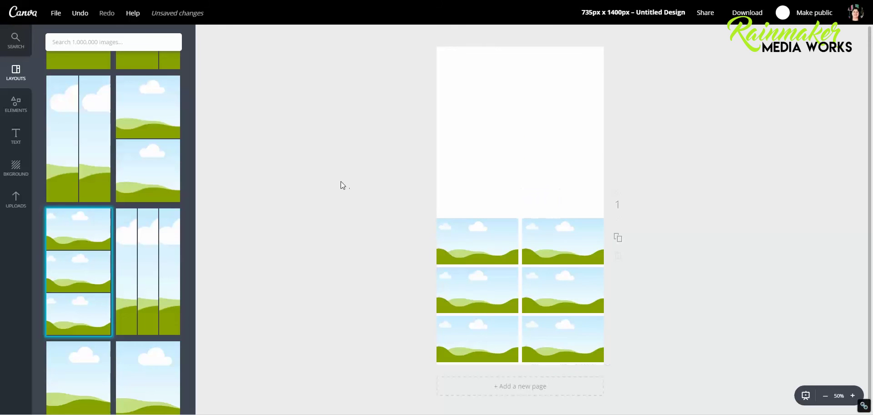
Step: Add the uploaded hanging Welcome sign photo at the top of the page and enlarge it to the full page width
{"action": "left_click", "coordinate": [15, 193]}
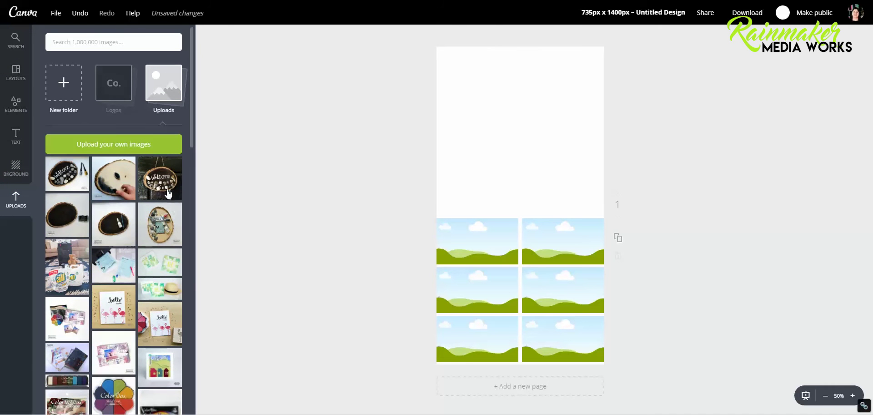
{"action": "left_click_drag", "start_coordinate": [168, 193], "coordinate": [522, 147]}
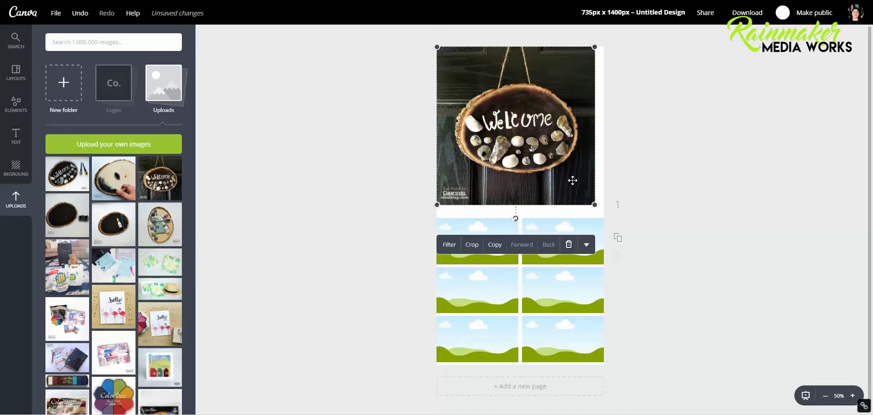
{"action": "left_click_drag", "start_coordinate": [595, 204], "coordinate": [603, 212]}
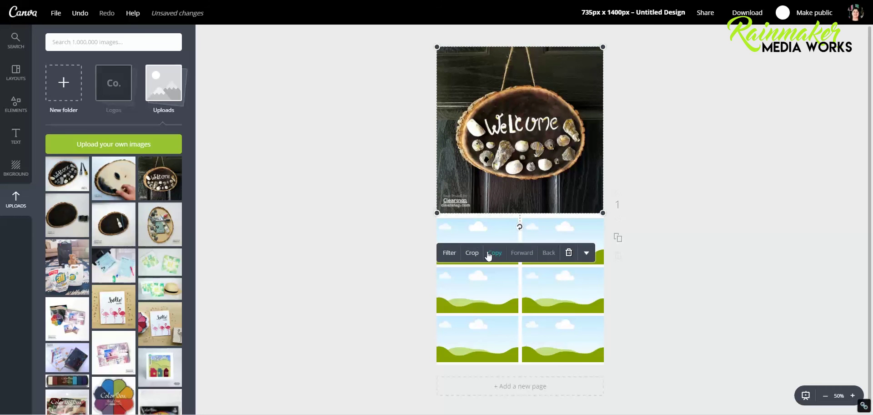
Step: Crop the watermarked strip off the bottom of the Welcome sign photo, keeping its full width and top edge
{"action": "double_click", "coordinate": [519, 199]}
{"action": "left_click_drag", "start_coordinate": [480, 173], "coordinate": [438, 196]}
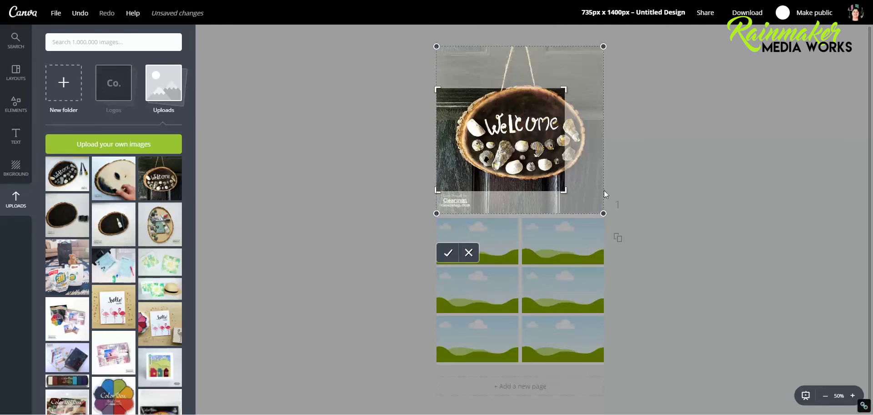
{"action": "left_click_drag", "start_coordinate": [604, 191], "coordinate": [605, 189]}
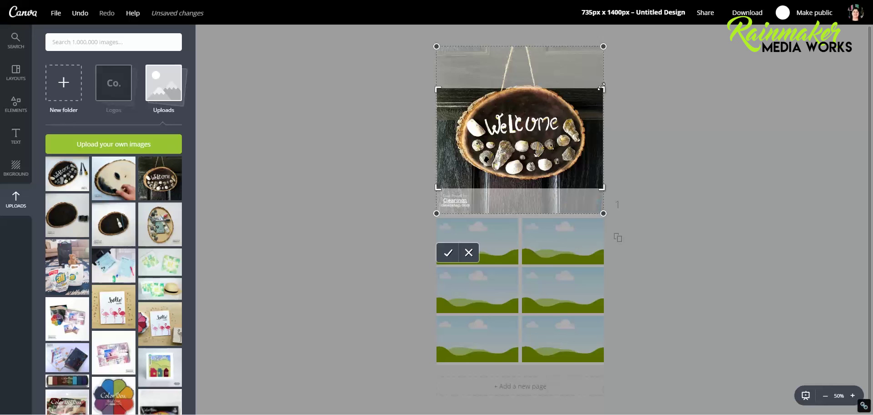
{"action": "left_click_drag", "start_coordinate": [601, 87], "coordinate": [605, 53]}
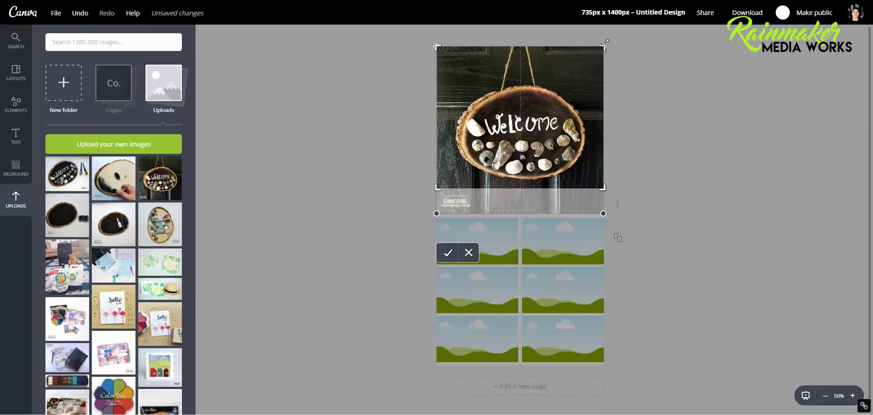
{"action": "left_click", "coordinate": [448, 252]}
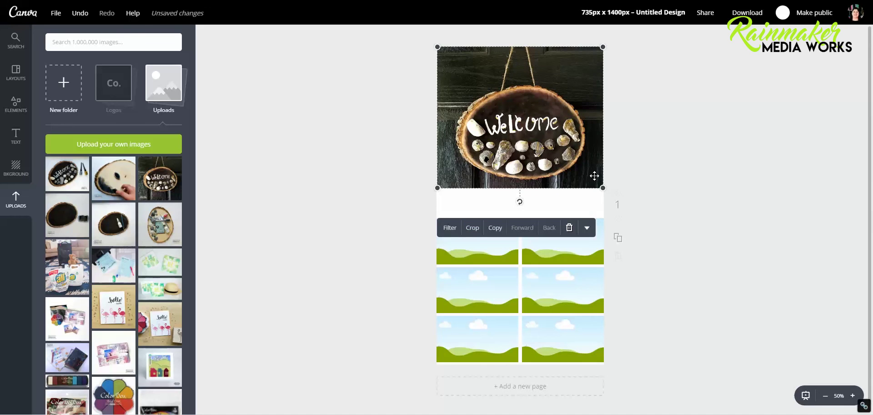
Step: Enlarge the cropped Welcome sign photo slightly beyond the page width and shift it up and left to fill the page top
{"action": "mouse_move", "coordinate": [604, 187]}
{"action": "left_mouse_down"}
{"action": "mouse_move", "coordinate": [645, 224]}
{"action": "mouse_move", "coordinate": [616, 196]}
{"action": "left_mouse_up"}
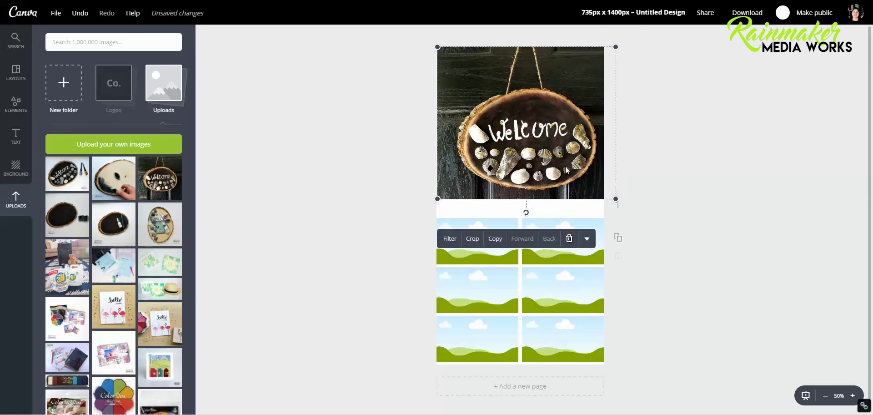
{"action": "left_click_drag", "start_coordinate": [566, 165], "coordinate": [565, 157]}
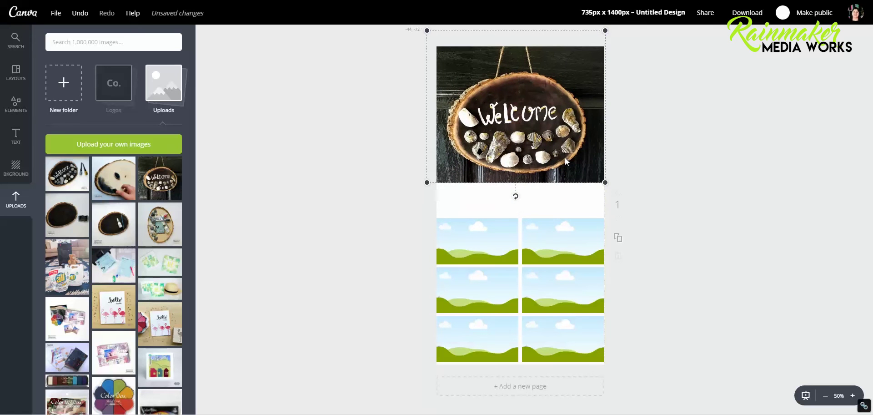
{"action": "left_click", "coordinate": [324, 241]}
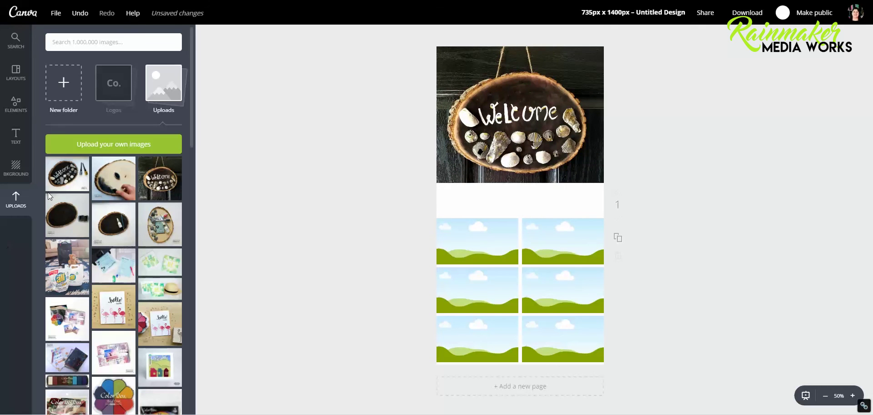
Step: Try the materials photo in the first cell of the left grid, and delete both three-row photo grids
{"action": "left_click_drag", "start_coordinate": [155, 234], "coordinate": [471, 237]}
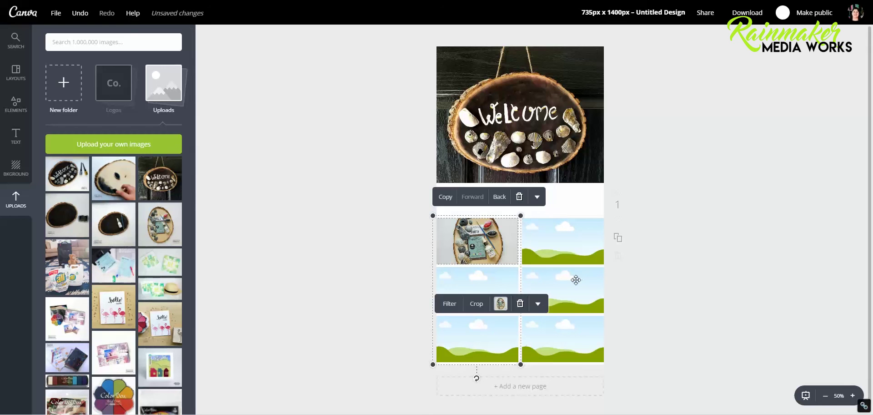
{"action": "left_click", "coordinate": [520, 304]}
{"action": "left_click", "coordinate": [530, 232]}
{"action": "left_click", "coordinate": [606, 197]}
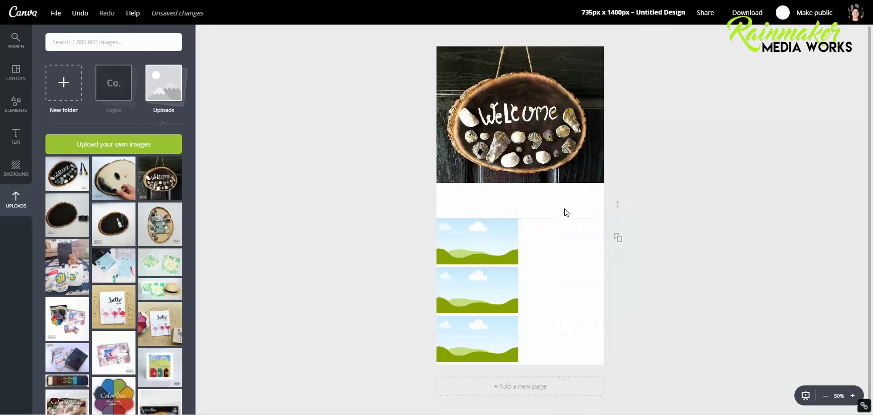
{"action": "left_click", "coordinate": [485, 230]}
{"action": "left_click", "coordinate": [519, 198]}
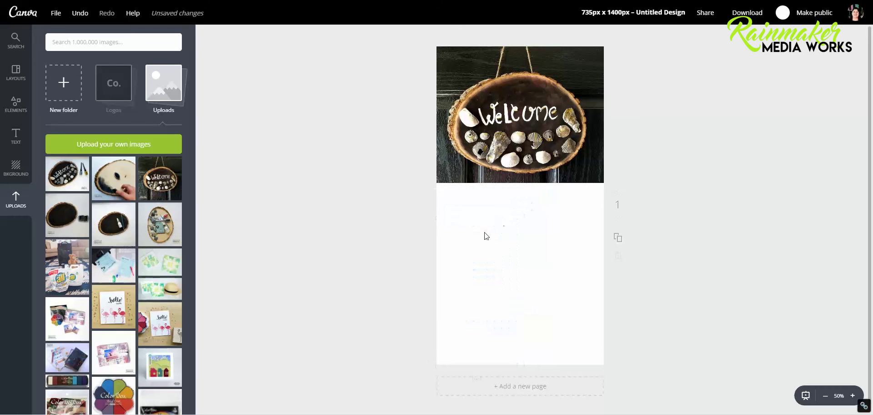
Step: Add the materials photo and the wood-inking photo side by side below the Welcome sign photo, each about half the page width
{"action": "left_click_drag", "start_coordinate": [141, 225], "coordinate": [520, 279]}
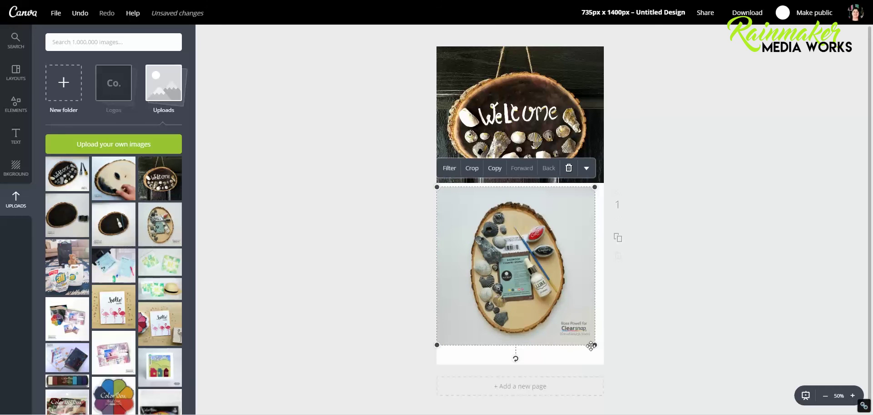
{"action": "left_click_drag", "start_coordinate": [593, 345], "coordinate": [476, 247]}
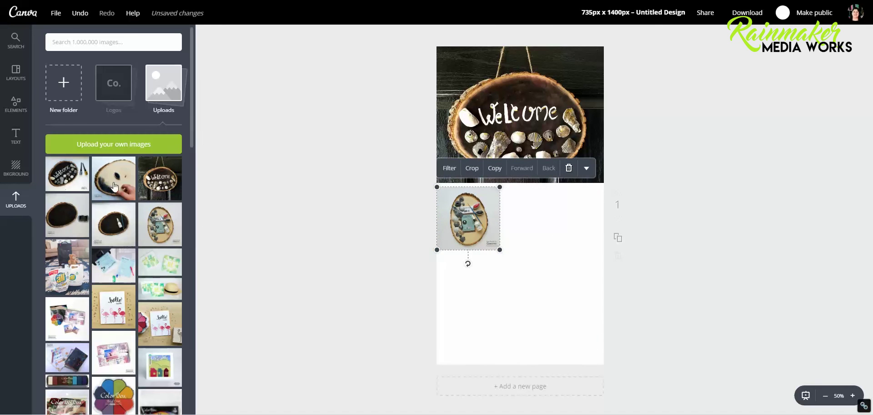
{"action": "left_click_drag", "start_coordinate": [115, 187], "coordinate": [591, 269]}
{"action": "left_click_drag", "start_coordinate": [663, 345], "coordinate": [633, 315]}
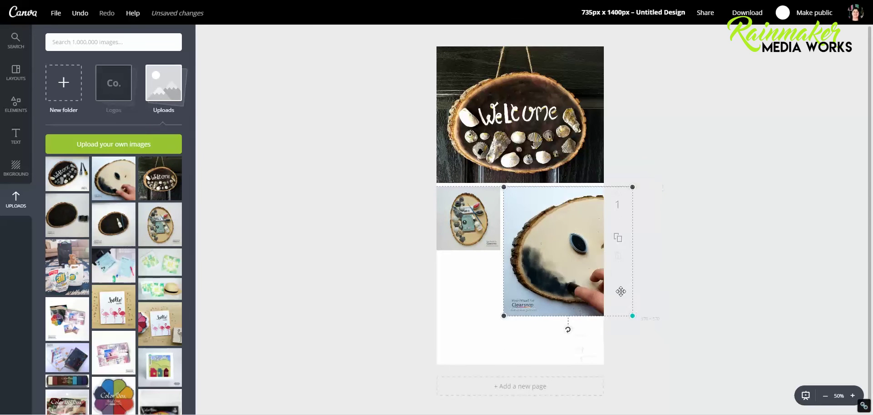
{"action": "left_click_drag", "start_coordinate": [621, 291], "coordinate": [403, 200]}
{"action": "left_click", "coordinate": [584, 289]}
{"action": "left_click_drag", "start_coordinate": [566, 250], "coordinate": [602, 269]}
Step: Add the blackened wood photos with the ink pad and with the glue bottle, shrunk side by side in a row beneath
{"action": "left_click_drag", "start_coordinate": [58, 218], "coordinate": [414, 319]}
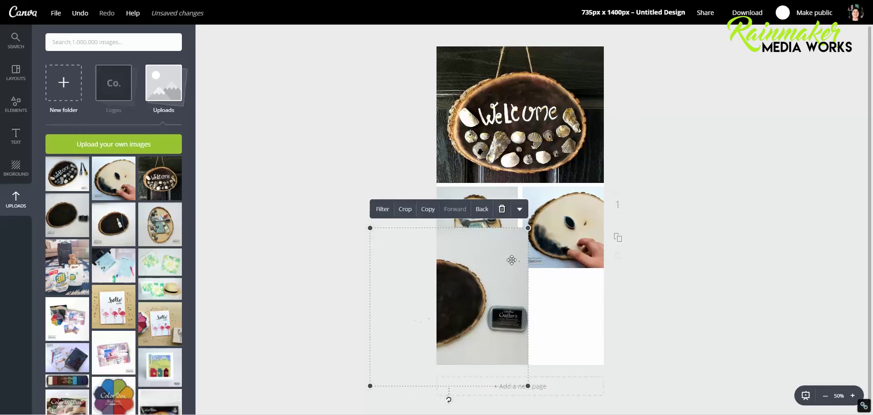
{"action": "left_click_drag", "start_coordinate": [528, 227], "coordinate": [430, 326]}
{"action": "left_click_drag", "start_coordinate": [392, 355], "coordinate": [446, 331]}
{"action": "left_click_drag", "start_coordinate": [114, 224], "coordinate": [572, 343]}
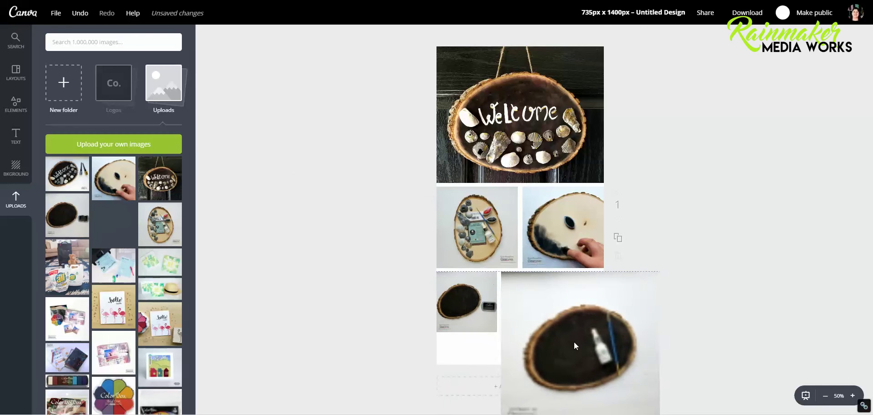
{"action": "scroll", "coordinate": [660, 398], "scroll_direction": "down", "scroll_amount": 1}
{"action": "left_click_drag", "start_coordinate": [661, 399], "coordinate": [560, 322]}
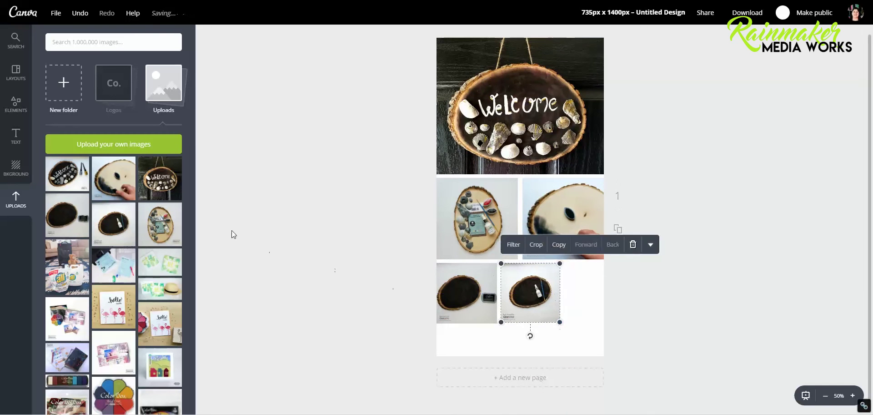
{"action": "left_click_drag", "start_coordinate": [68, 172], "coordinate": [596, 288]}
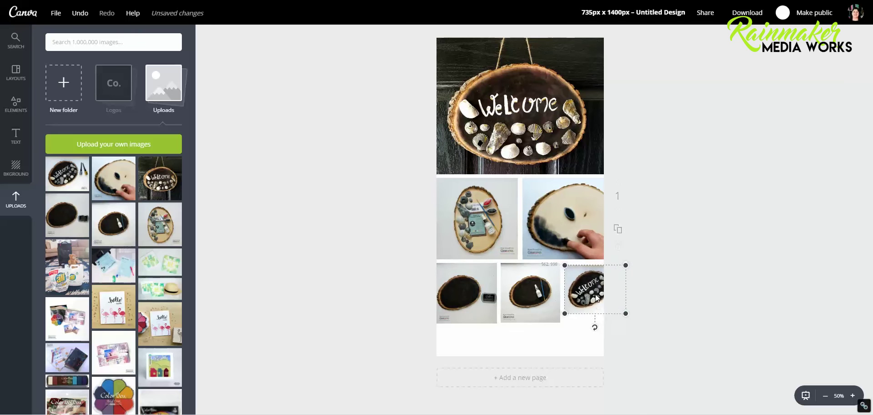
{"action": "left_click_drag", "start_coordinate": [624, 318], "coordinate": [647, 319]}
{"action": "left_click_drag", "start_coordinate": [588, 289], "coordinate": [407, 362]}
{"action": "key", "text": "Delete"}
Step: Enlarge the ink pad and glue bottle photos together to fill the row, and crop the glue bottle photo to a shallower height
{"action": "left_click_drag", "start_coordinate": [405, 282], "coordinate": [557, 326]}
{"action": "left_click_drag", "start_coordinate": [560, 323], "coordinate": [603, 330]}
{"action": "left_click", "coordinate": [335, 295]}
{"action": "left_click", "coordinate": [563, 296]}
{"action": "left_click", "coordinate": [562, 248]}
{"action": "left_click", "coordinate": [535, 244]}
Step: Crop the ink pad photo to a shallow strip at full half-page width, and enlarge the glue bottle photo slightly to match it
{"action": "left_click", "coordinate": [497, 279]}
{"action": "left_click", "coordinate": [471, 246]}
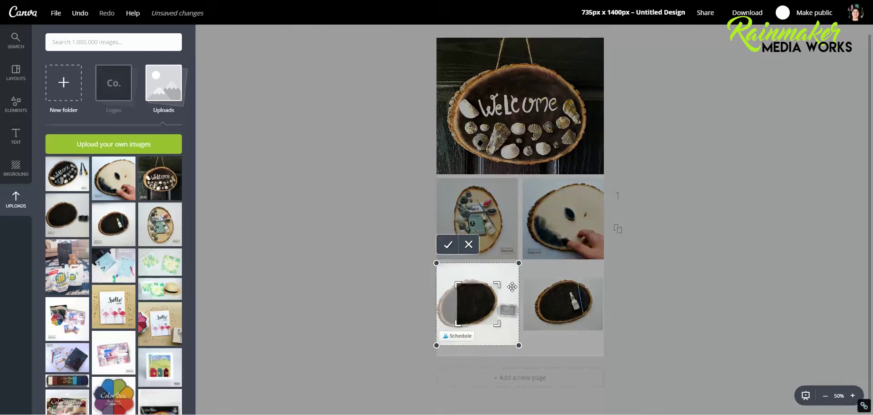
{"action": "left_click_drag", "start_coordinate": [499, 283], "coordinate": [518, 276]}
{"action": "left_click", "coordinate": [446, 246]}
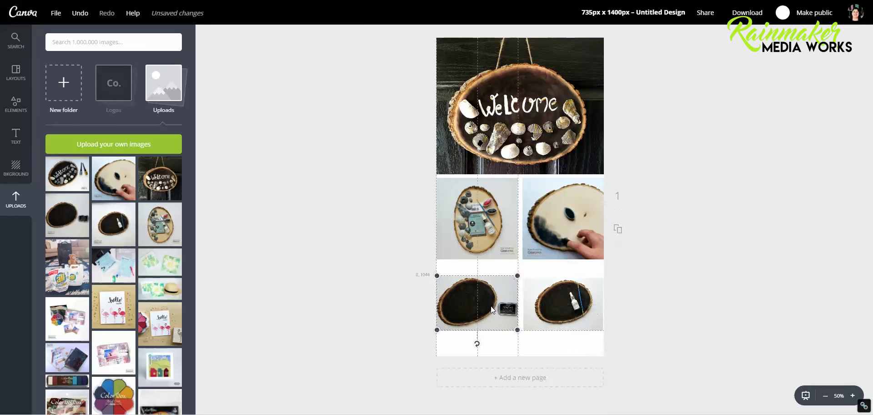
{"action": "left_click", "coordinate": [541, 316]}
{"action": "left_click_drag", "start_coordinate": [522, 328], "coordinate": [521, 330]}
{"action": "left_click", "coordinate": [319, 286]}
Step: Fine-tune the materials and wood-inking photos so they fill the row evenly, and nudge the pair slightly down
{"action": "left_click", "coordinate": [485, 227]}
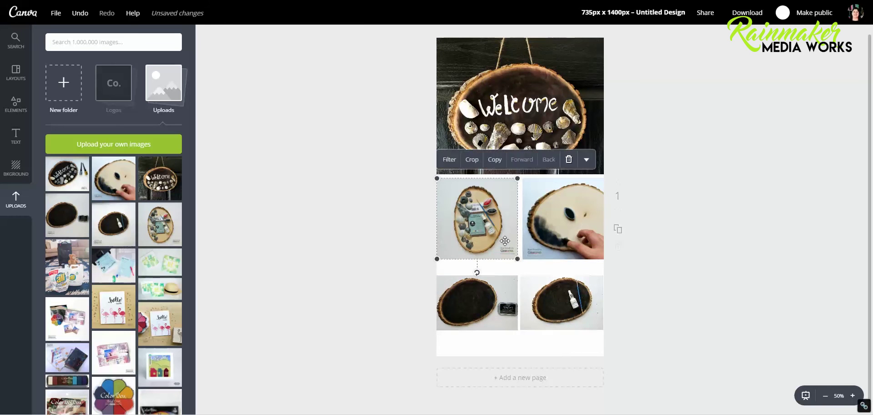
{"action": "left_click_drag", "start_coordinate": [485, 227], "coordinate": [485, 226]}
{"action": "left_click_drag", "start_coordinate": [576, 248], "coordinate": [576, 247]}
{"action": "left_click_drag", "start_coordinate": [387, 208], "coordinate": [548, 228]}
{"action": "key", "text": "Down"}
{"action": "key", "text": "Down"}
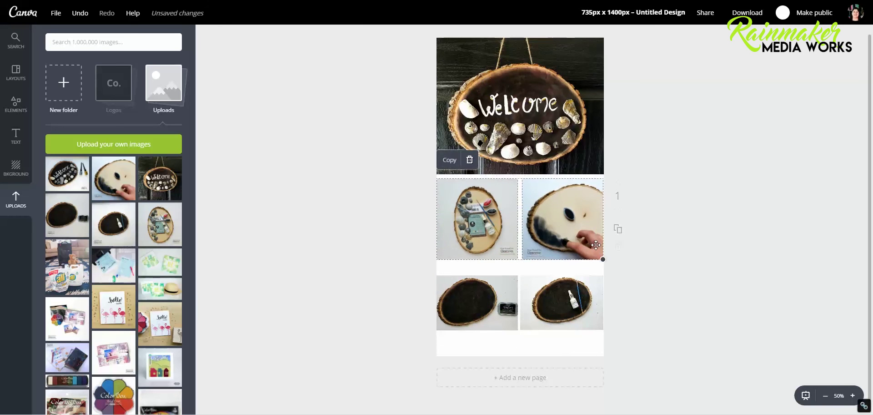
Step: Move the ink pad and glue bottle photos up together, leaving only a narrow gap below the row above
{"action": "left_click_drag", "start_coordinate": [404, 289], "coordinate": [617, 322]}
{"action": "key", "text": "Up"}
{"action": "key", "text": "Up"}
{"action": "key", "text": "Up"}
{"action": "key", "text": "Up"}
{"action": "key", "text": "Up"}
{"action": "key", "text": "Up"}
{"action": "key", "text": "Up"}
{"action": "key", "text": "Up"}
{"action": "key", "text": "Up"}
{"action": "key", "text": "Up"}
{"action": "key", "text": "Up"}
{"action": "key", "text": "Up"}
{"action": "key", "text": "Up"}
{"action": "key", "text": "Up"}
Step: Recentre the glue bottle photo within its crop and enlarge it to line up with the wood-inking photo above
{"action": "left_click", "coordinate": [557, 304]}
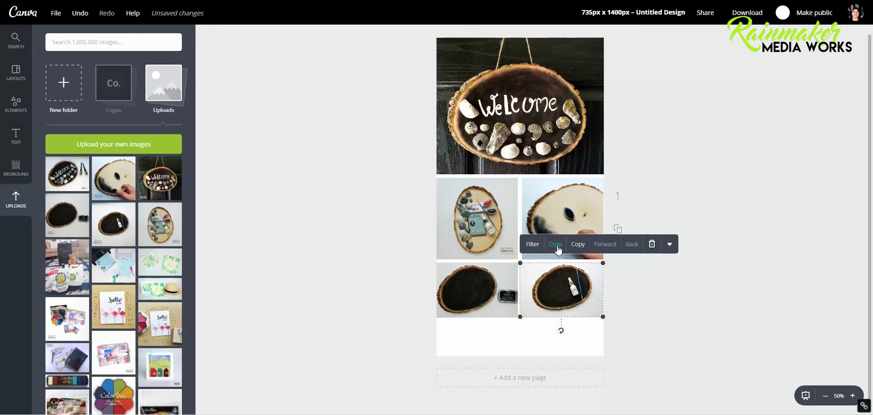
{"action": "left_click", "coordinate": [558, 246]}
{"action": "double_click", "coordinate": [563, 292]}
{"action": "left_click_drag", "start_coordinate": [564, 292], "coordinate": [569, 292]}
{"action": "left_click_drag", "start_coordinate": [531, 317], "coordinate": [521, 324]}
Step: Extend the crop of the ink pad photo downward to match the height of the glue bottle photo
{"action": "left_click", "coordinate": [506, 310]}
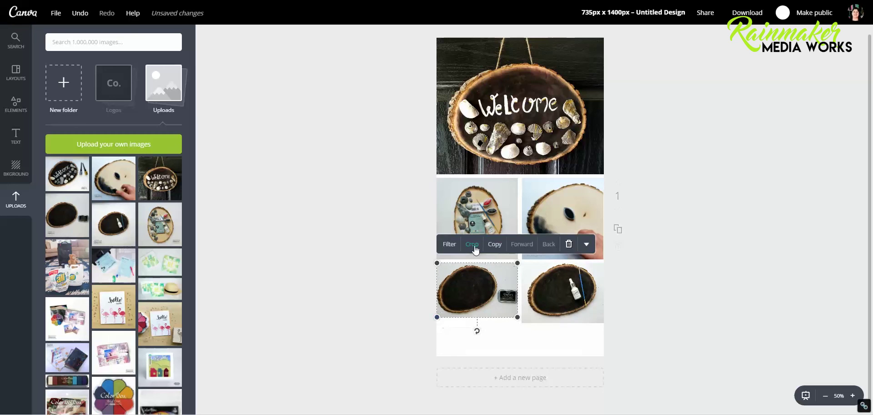
{"action": "left_click", "coordinate": [473, 245]}
{"action": "left_click_drag", "start_coordinate": [518, 256], "coordinate": [517, 255]}
{"action": "left_click_drag", "start_coordinate": [497, 308], "coordinate": [517, 327]}
{"action": "left_click", "coordinate": [448, 233]}
Step: Re-crop the glue bottle photo narrower at the sides and resize it to match the ink pad photo beside it
{"action": "left_click", "coordinate": [561, 312]}
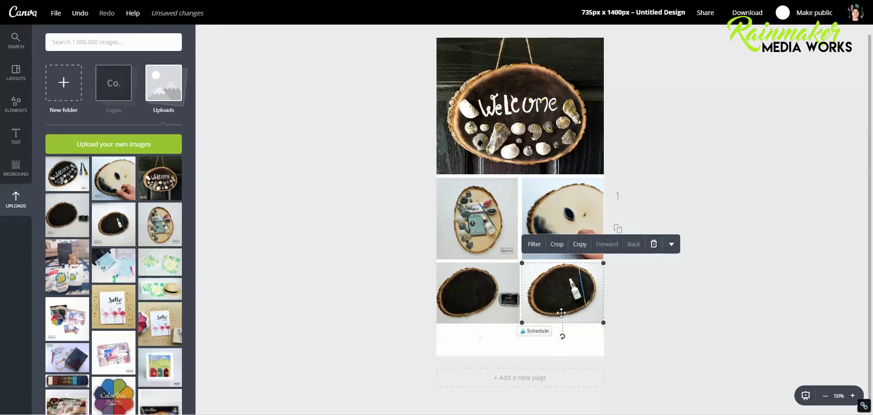
{"action": "left_click", "coordinate": [557, 245]}
{"action": "key", "text": "Return"}
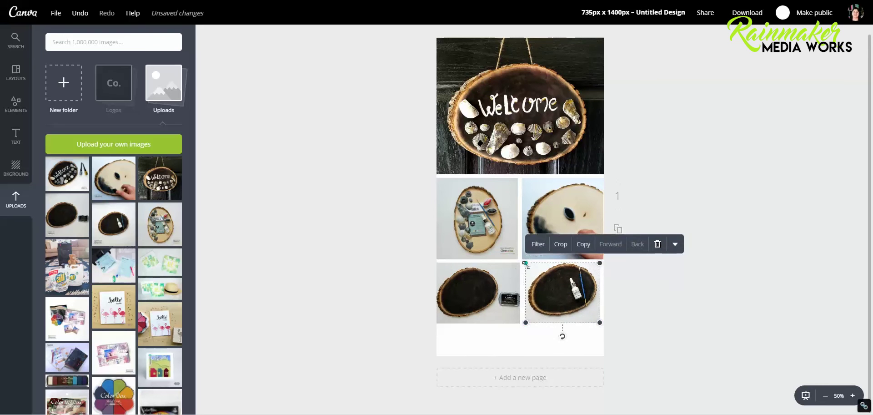
{"action": "left_click_drag", "start_coordinate": [526, 263], "coordinate": [523, 260]}
{"action": "left_click_drag", "start_coordinate": [600, 322], "coordinate": [584, 305]}
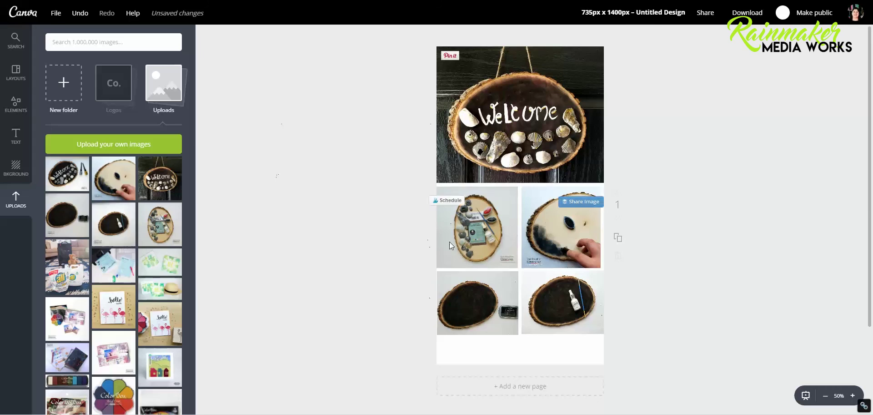
Step: Set the page height to 1550 px, keeping the 735 px width
{"action": "left_click", "coordinate": [56, 12]}
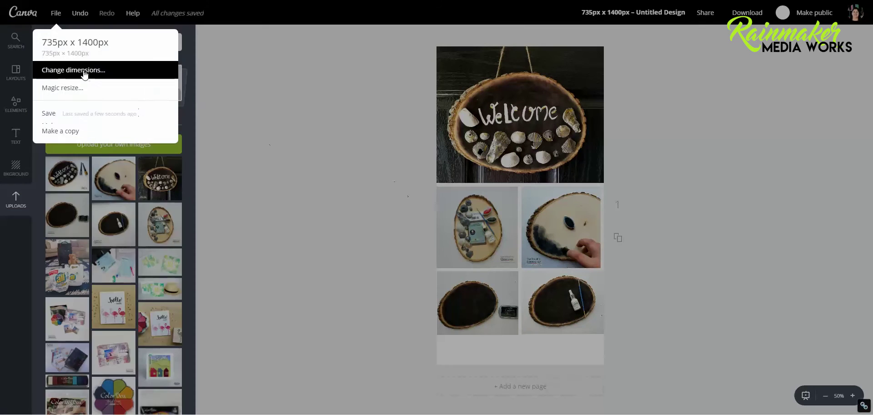
{"action": "left_click", "coordinate": [75, 68]}
{"action": "left_click_drag", "start_coordinate": [119, 48], "coordinate": [91, 47]}
{"action": "type", "text": "1550"}
{"action": "left_click", "coordinate": [118, 86]}
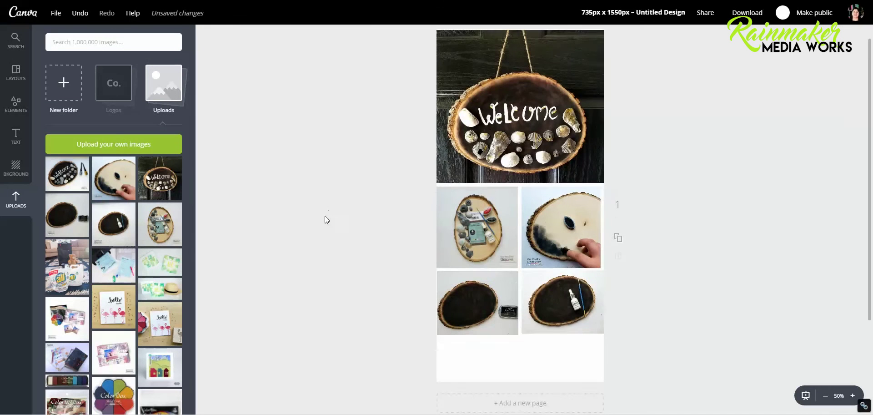
{"action": "scroll", "coordinate": [280, 213], "scroll_direction": "down", "scroll_amount": 3}
{"action": "scroll", "coordinate": [279, 213], "scroll_direction": "up", "scroll_amount": 3}
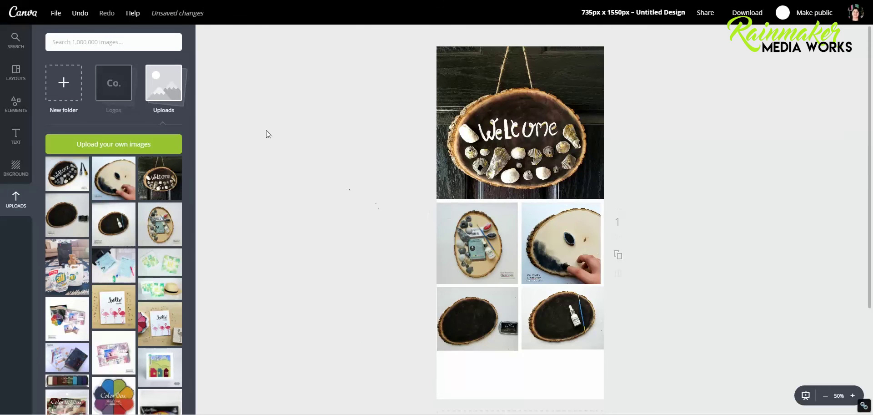
Step: Set the page height to 2000 px, keeping the 735 px width
{"action": "left_click", "coordinate": [56, 13]}
{"action": "left_click", "coordinate": [73, 68]}
{"action": "left_click", "coordinate": [105, 86]}
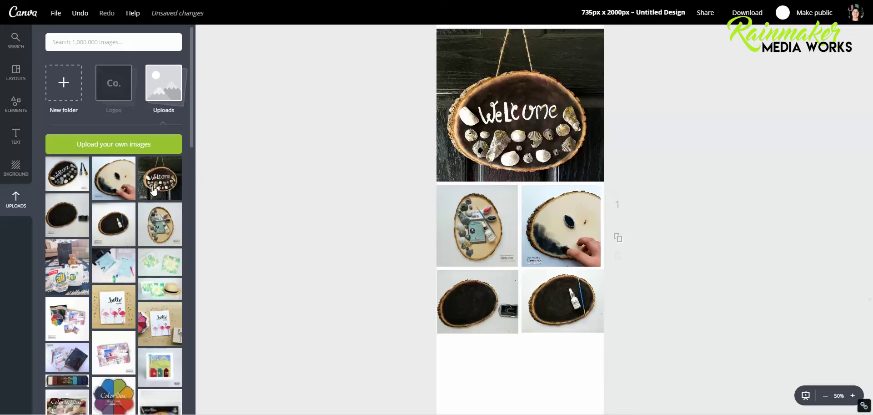
{"action": "scroll", "coordinate": [520, 219], "scroll_direction": "down", "scroll_amount": 4}
{"action": "scroll", "coordinate": [520, 219], "scroll_direction": "up", "scroll_amount": 5}
Step: Move all five placed photos up together to the top edge of the taller page
{"action": "left_click_drag", "start_coordinate": [394, 54], "coordinate": [699, 282]}
{"action": "key", "text": "shift+Up"}
{"action": "key", "text": "shift+Up"}
{"action": "key", "text": "shift+Up"}
{"action": "key", "text": "shift+Up"}
{"action": "key", "text": "shift+Up"}
{"action": "key", "text": "shift+Up"}
{"action": "key", "text": "shift+Up"}
{"action": "key", "text": "shift+Up"}
{"action": "key", "text": "shift+Up"}
{"action": "key", "text": "shift+Up"}
{"action": "key", "text": "shift+Up"}
{"action": "key", "text": "shift+Up"}
{"action": "key", "text": "shift+Up"}
{"action": "key", "text": "shift+Up"}
{"action": "key", "text": "shift+Up"}
{"action": "key", "text": "shift+Up"}
{"action": "key", "text": "shift+Up"}
{"action": "key", "text": "shift+Up"}
{"action": "key", "text": "shift+Up"}
{"action": "key", "text": "shift+Up"}
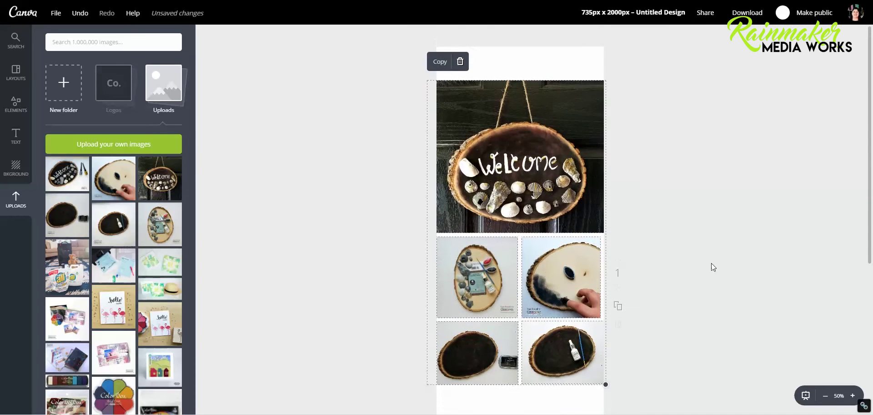
{"action": "scroll", "coordinate": [383, 225], "scroll_direction": "down", "scroll_amount": 5}
{"action": "left_click", "coordinate": [337, 181]}
{"action": "scroll", "coordinate": [337, 181], "scroll_direction": "up", "scroll_amount": 3}
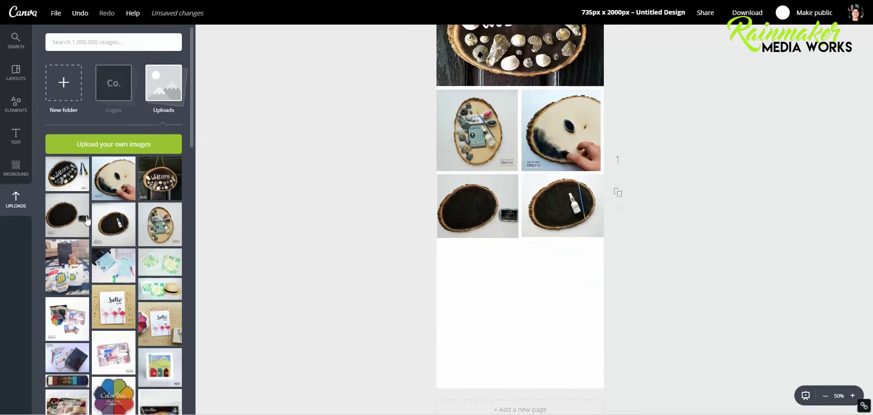
Step: Add the painted Welcome photo with the two small bottles below the step photos, and crop off its outer margins
{"action": "left_click_drag", "start_coordinate": [67, 174], "coordinate": [514, 306]}
{"action": "double_click", "coordinate": [535, 251]}
{"action": "left_click_drag", "start_coordinate": [555, 274], "coordinate": [595, 253]}
{"action": "left_click_drag", "start_coordinate": [476, 335], "coordinate": [446, 358]}
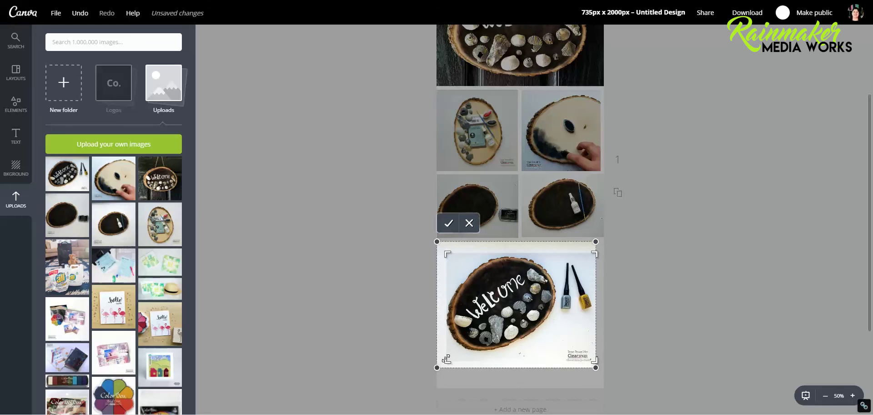
{"action": "left_click", "coordinate": [447, 226]}
Step: Enlarge the cropped painted Welcome photo to the full page width and move it down to the page's bottom edge
{"action": "left_click_drag", "start_coordinate": [444, 254], "coordinate": [436, 248]}
{"action": "left_click_drag", "start_coordinate": [596, 361], "coordinate": [604, 366]}
{"action": "left_click_drag", "start_coordinate": [571, 330], "coordinate": [570, 346]}
Step: Move the four step photos down together to just above the bottom Welcome photo
{"action": "left_click_drag", "start_coordinate": [385, 91], "coordinate": [658, 241]}
{"action": "key", "text": "shift+Down"}
{"action": "key", "text": "shift+Down"}
{"action": "key", "text": "shift+Down"}
{"action": "key", "text": "shift+Down"}
{"action": "key", "text": "shift+Down"}
{"action": "key", "text": "shift+Down"}
{"action": "key", "text": "shift+Down"}
{"action": "key", "text": "shift+Down"}
{"action": "key", "text": "shift+Down"}
{"action": "key", "text": "shift+Down"}
{"action": "key", "text": "shift+Down"}
{"action": "key", "text": "shift+Down"}
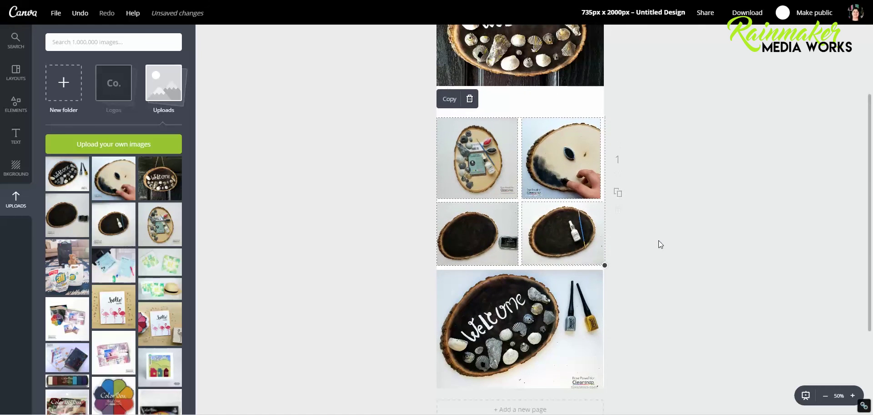
{"action": "key", "text": "shift+Down"}
Step: Crop the watermarked strip off the bottom Welcome photo, and shift it down together with the four step photos to the page's end
{"action": "double_click", "coordinate": [497, 292]}
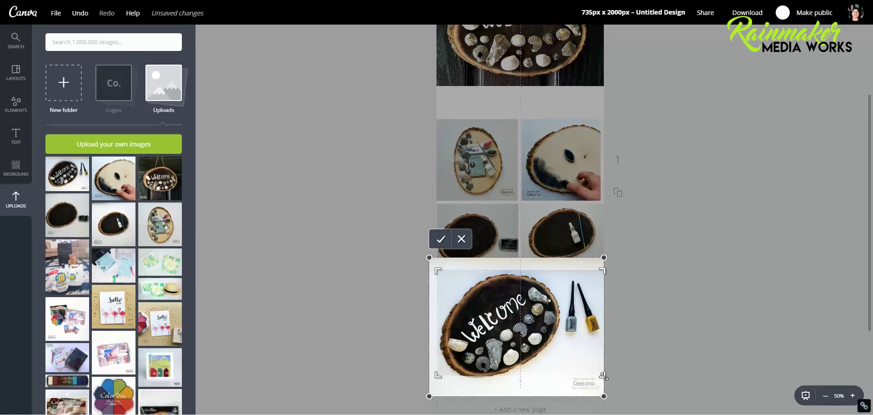
{"action": "left_click", "coordinate": [672, 349]}
{"action": "left_click_drag", "start_coordinate": [643, 346], "coordinate": [421, 138]}
{"action": "key", "text": "shift+Down"}
{"action": "key", "text": "shift+Down"}
{"action": "key", "text": "shift+Down"}
{"action": "key", "text": "shift+Down"}
{"action": "key", "text": "shift+Down"}
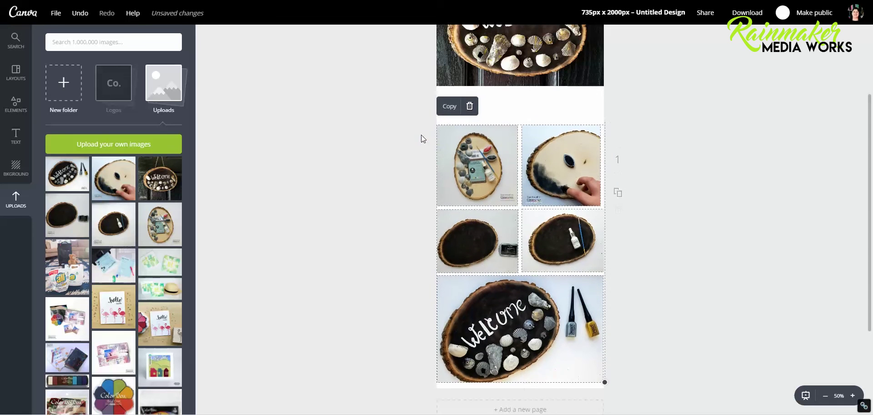
Step: Enlarge the ink pad photo and the bottom Welcome photo slightly so they reach the page's left edge
{"action": "left_click", "coordinate": [588, 259]}
{"action": "left_click", "coordinate": [441, 225]}
{"action": "left_click_drag", "start_coordinate": [435, 215], "coordinate": [434, 217]}
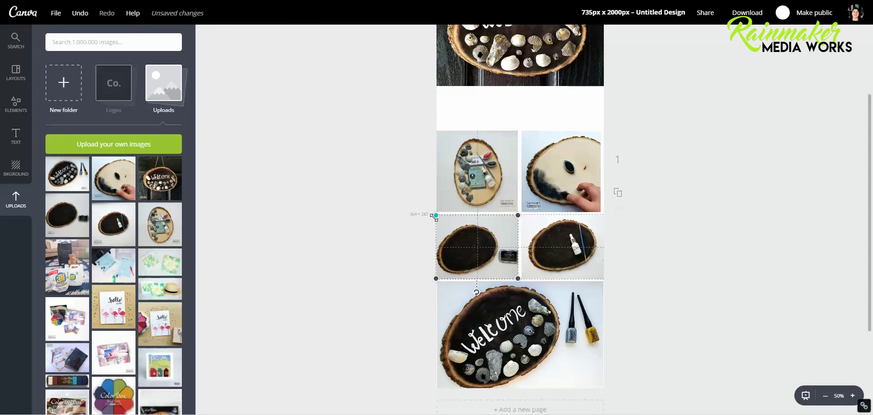
{"action": "scroll", "coordinate": [639, 289], "scroll_direction": "down", "scroll_amount": 3}
{"action": "left_click_drag", "start_coordinate": [439, 249], "coordinate": [433, 253]}
{"action": "left_click", "coordinate": [683, 341]}
Step: Enlarge the materials and wood-inking photos together to span the page width, and nudge them up to keep the gap below
{"action": "left_click", "coordinate": [852, 395]}
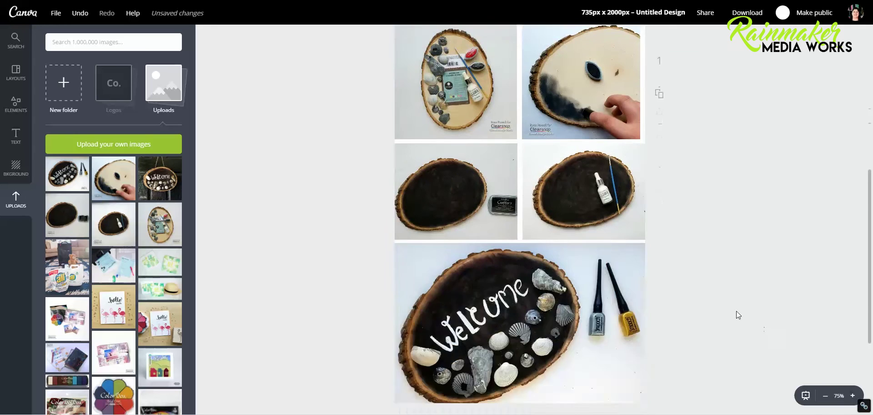
{"action": "scroll", "coordinate": [736, 311], "scroll_direction": "up", "scroll_amount": 1}
{"action": "left_click", "coordinate": [582, 91]}
{"action": "scroll", "coordinate": [573, 66], "scroll_direction": "up", "scroll_amount": 1}
{"action": "left_click_drag", "start_coordinate": [358, 113], "coordinate": [667, 188]}
{"action": "left_click_drag", "start_coordinate": [640, 237], "coordinate": [647, 237]}
{"action": "left_click_drag", "start_coordinate": [587, 205], "coordinate": [587, 200]}
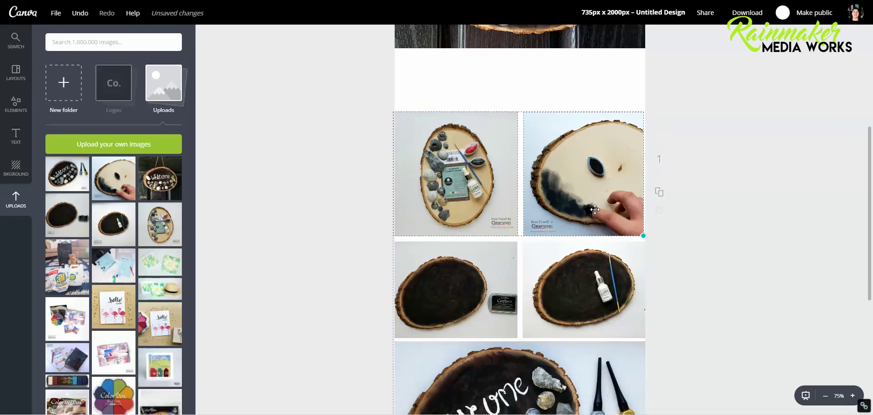
Step: Enlarge the ink pad and glue bottle photos slightly to reach the page edges, keeping an even gap between the rows
{"action": "left_click", "coordinate": [374, 264]}
{"action": "left_click_drag", "start_coordinate": [373, 263], "coordinate": [653, 309]}
{"action": "left_click", "coordinate": [403, 323]}
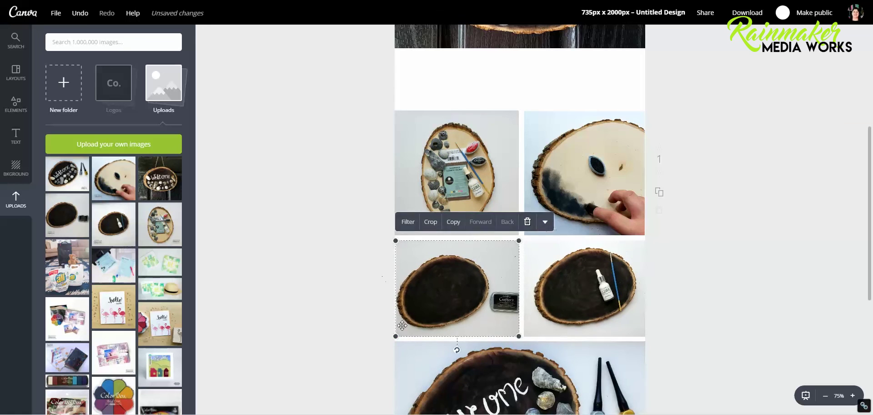
{"action": "left_click_drag", "start_coordinate": [393, 334], "coordinate": [393, 336]}
{"action": "left_click", "coordinate": [604, 313]}
{"action": "left_click_drag", "start_coordinate": [650, 336], "coordinate": [651, 337]}
{"action": "left_click", "coordinate": [670, 363]}
{"action": "scroll", "coordinate": [610, 362], "scroll_direction": "down", "scroll_amount": 1}
{"action": "left_click", "coordinate": [611, 362]}
{"action": "scroll", "coordinate": [611, 362], "scroll_direction": "down", "scroll_amount": 4}
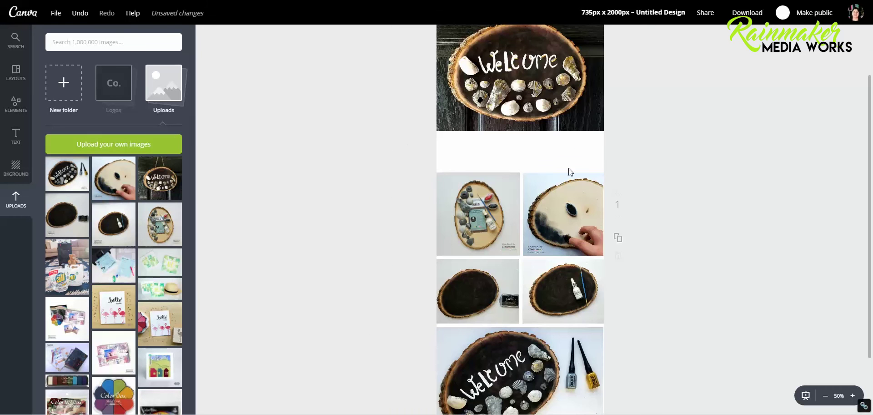
Step: Add the text "Hand-Painted Wood" in Bellissimo, size 42, in the white band below the top photo
{"action": "left_click", "coordinate": [16, 136]}
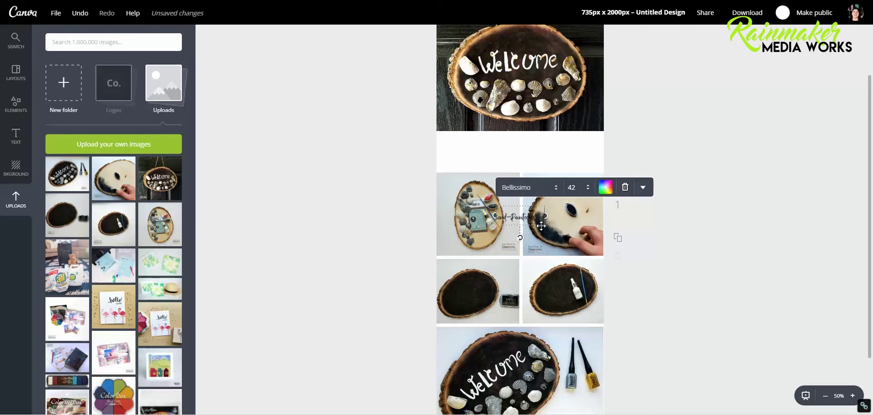
{"action": "left_click_drag", "start_coordinate": [532, 225], "coordinate": [516, 149]}
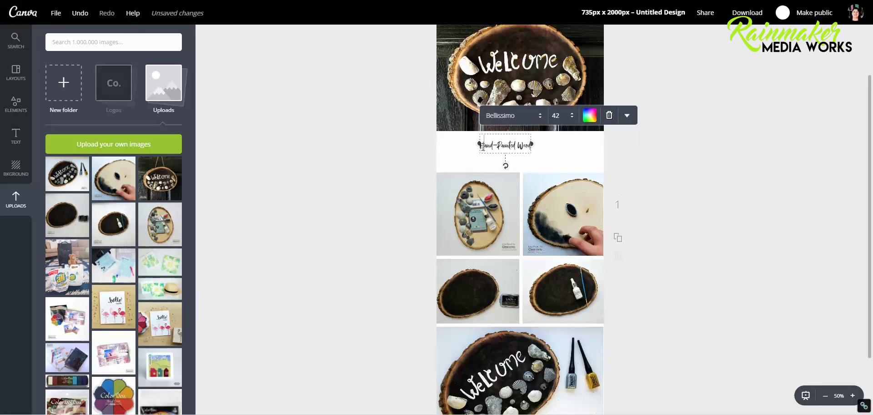
{"action": "left_click", "coordinate": [514, 125]}
{"action": "left_click", "coordinate": [507, 146]}
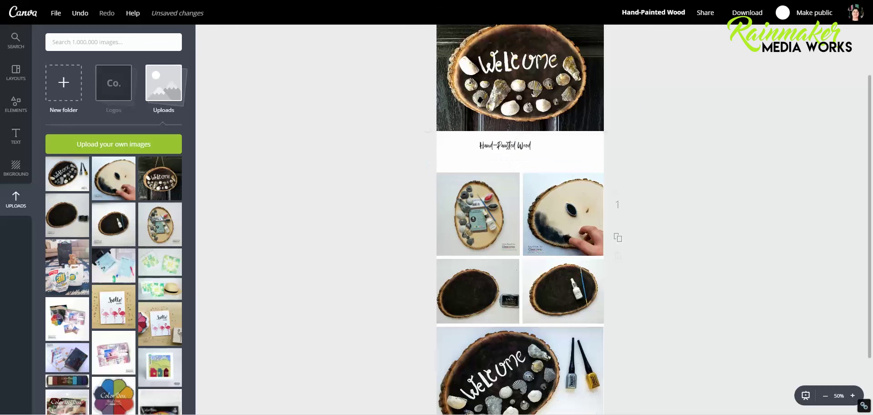
Step: Set the "Hand-Painted Wood" title's size to 96 and change its font to Brusher
{"action": "left_click", "coordinate": [558, 115]}
{"action": "scroll", "coordinate": [563, 350], "scroll_direction": "down", "scroll_amount": 1}
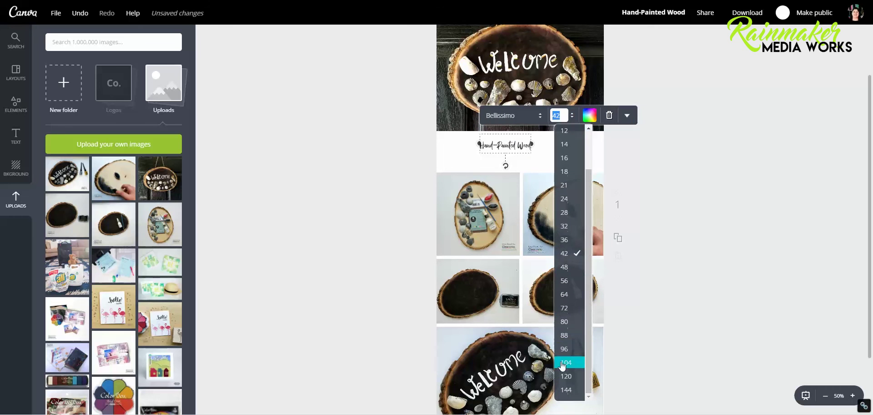
{"action": "left_click", "coordinate": [564, 349]}
{"action": "left_click", "coordinate": [529, 118]}
{"action": "left_click", "coordinate": [508, 119]}
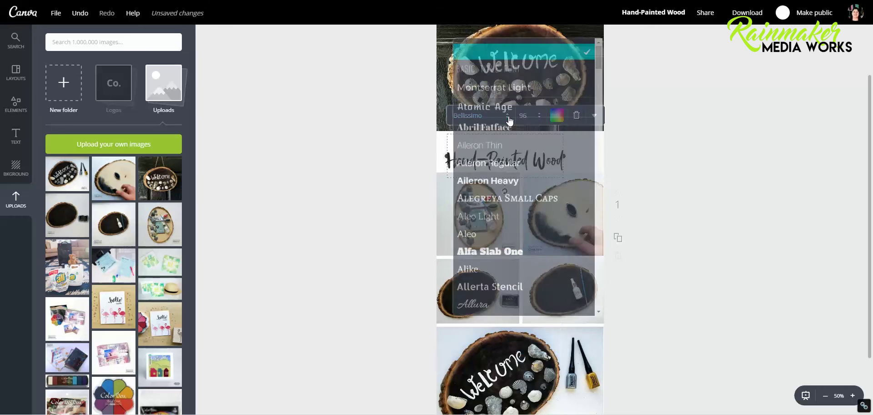
{"action": "scroll", "coordinate": [510, 127], "scroll_direction": "down", "scroll_amount": 5}
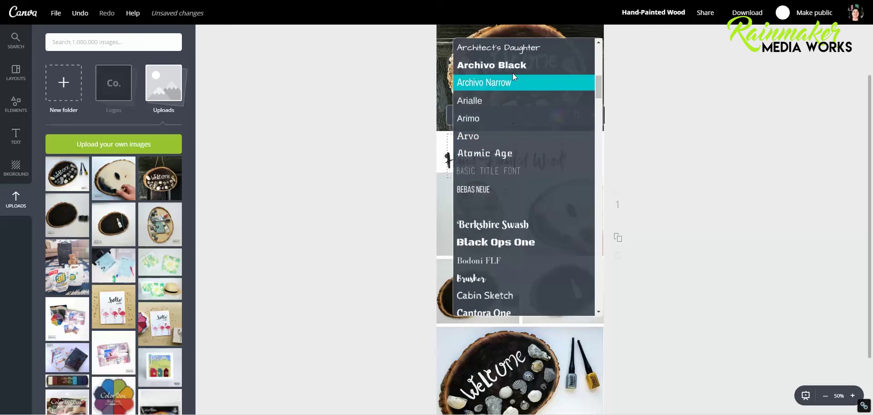
{"action": "scroll", "coordinate": [517, 209], "scroll_direction": "down", "scroll_amount": 3}
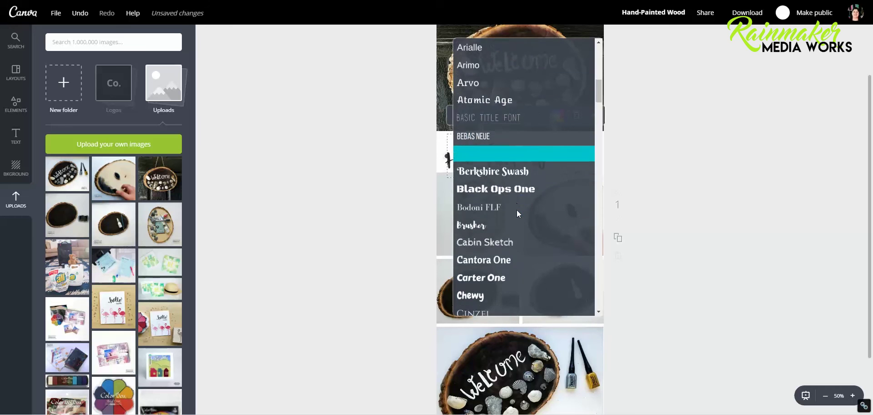
{"action": "scroll", "coordinate": [516, 209], "scroll_direction": "down", "scroll_amount": 2}
{"action": "left_click", "coordinate": [482, 99]}
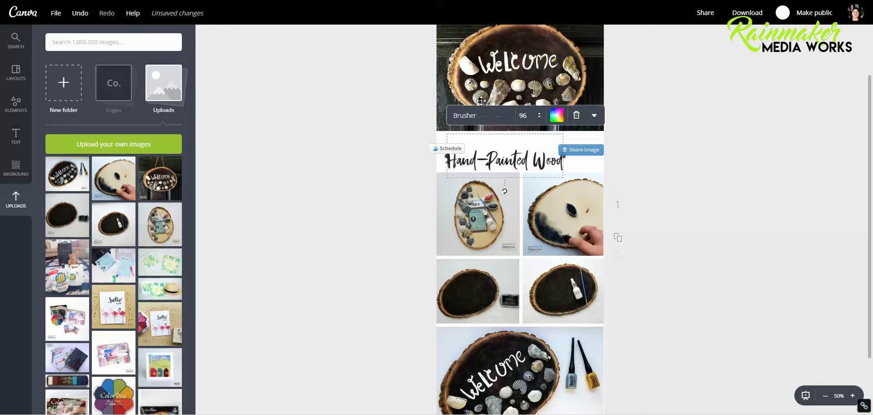
Step: Widen the title's text box, set its size to 64, and center it in the white band so it spans the page on one line
{"action": "scroll", "coordinate": [560, 178], "scroll_direction": "down", "scroll_amount": 1}
{"action": "left_click_drag", "start_coordinate": [564, 155], "coordinate": [655, 152]}
{"action": "left_click", "coordinate": [527, 70]}
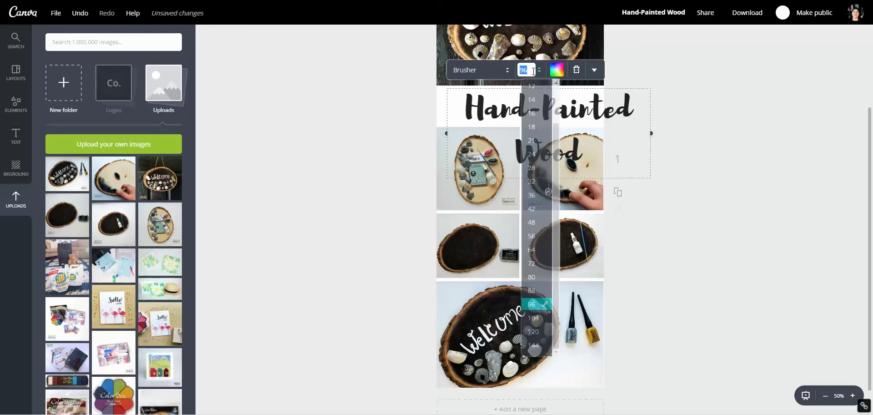
{"action": "left_click", "coordinate": [531, 249]}
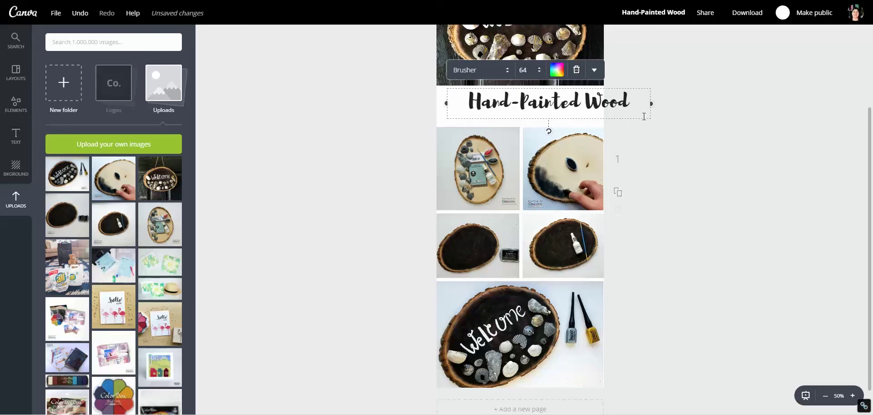
{"action": "left_click_drag", "start_coordinate": [643, 119], "coordinate": [615, 116]}
{"action": "left_click", "coordinate": [682, 125]}
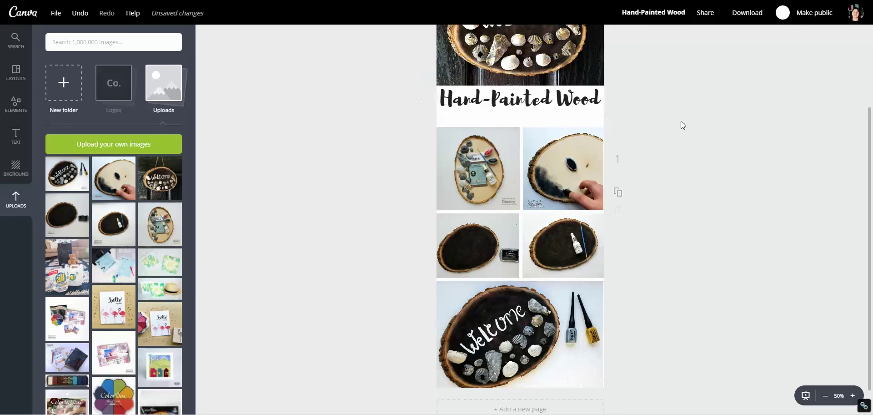
Step: Add the subheading "welcome sign with colorbox crafter's ink" in League Gothic beneath the title
{"action": "scroll", "coordinate": [372, 176], "scroll_direction": "up", "scroll_amount": 1}
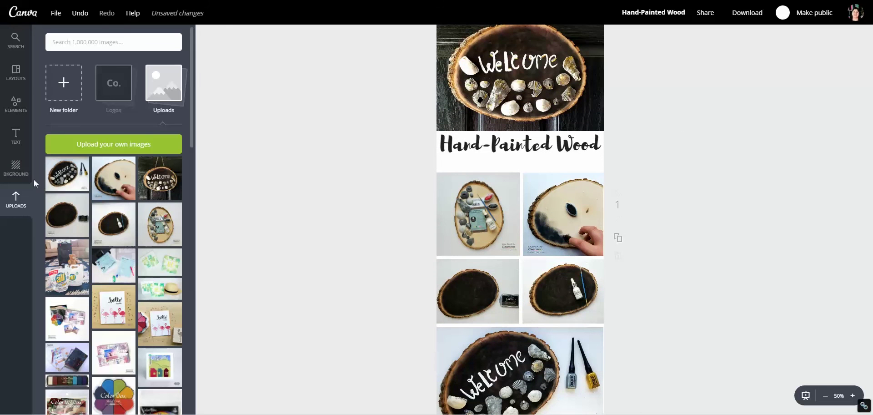
{"action": "left_click", "coordinate": [16, 135]}
{"action": "left_click", "coordinate": [108, 122]}
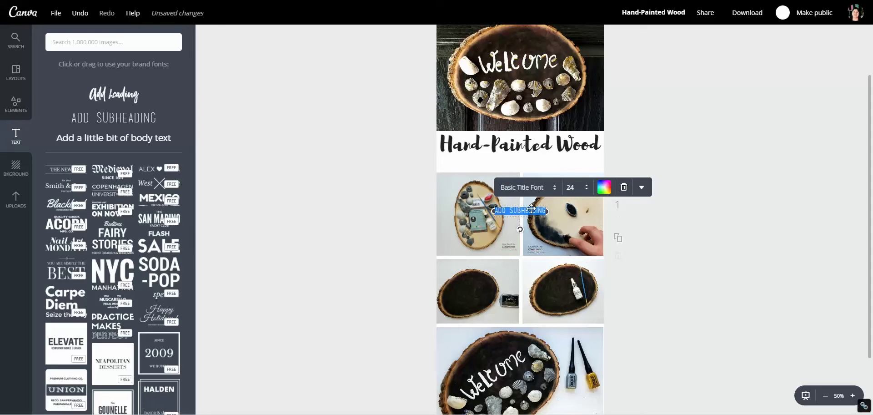
{"action": "left_click_drag", "start_coordinate": [531, 208], "coordinate": [522, 162]}
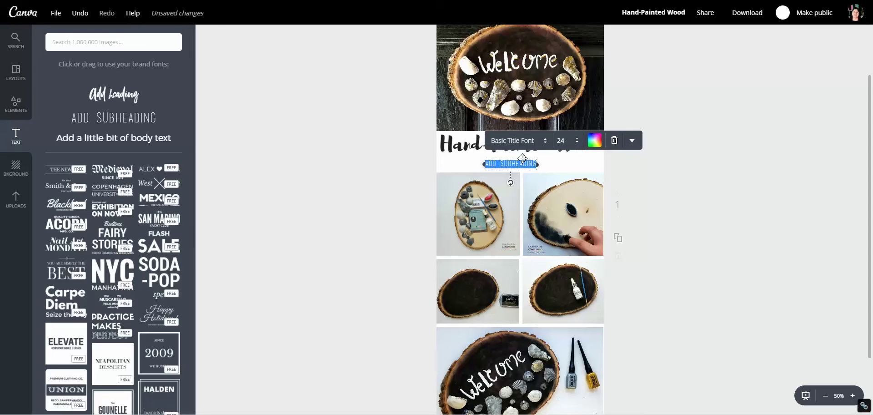
{"action": "type", "text": "WELCOME SIGN W"}
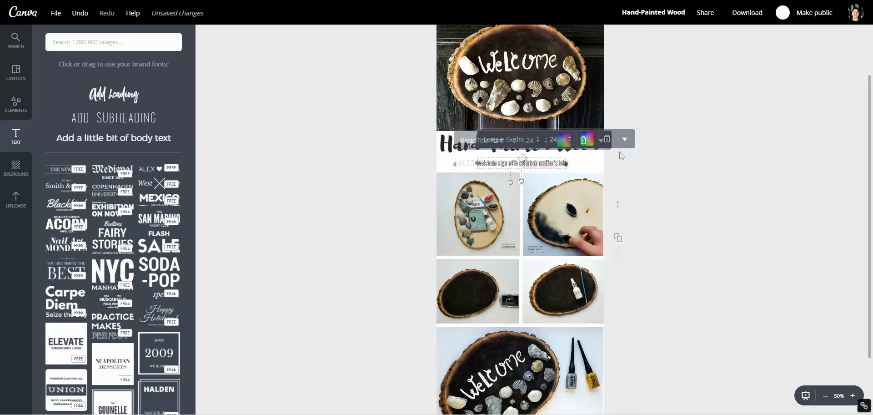
Step: Format the subheading in uppercase at size 32 and slightly increase its letter spacing to nearly span the page width
{"action": "left_click", "coordinate": [625, 139]}
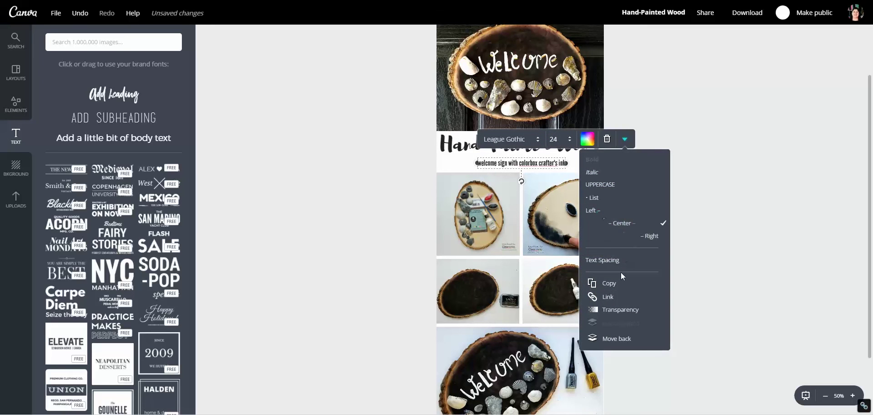
{"action": "left_click", "coordinate": [601, 184]}
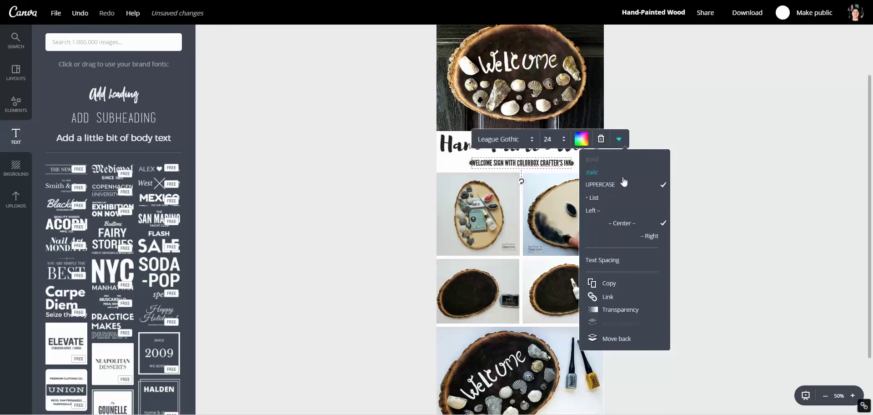
{"action": "left_click", "coordinate": [562, 140]}
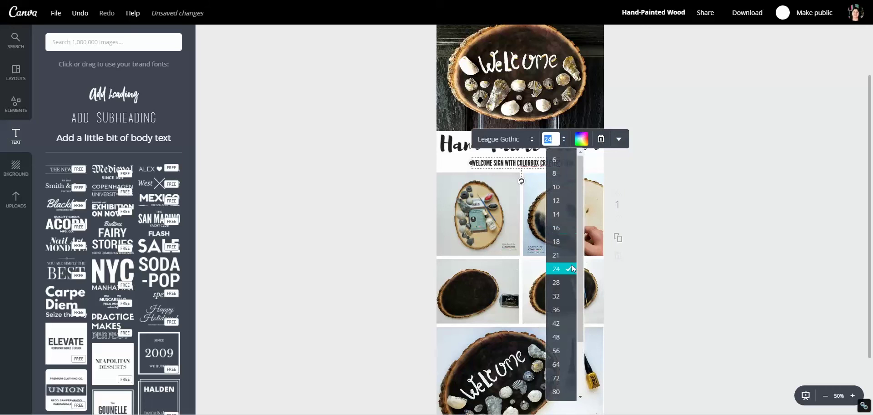
{"action": "left_click", "coordinate": [555, 295]}
{"action": "left_click", "coordinate": [602, 139]}
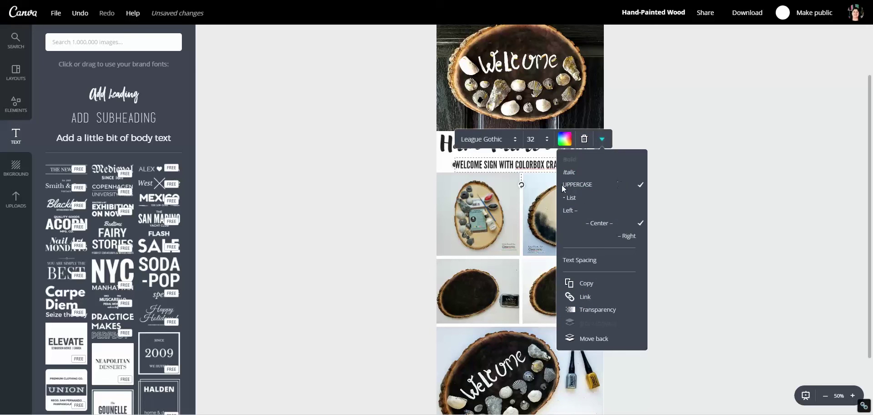
{"action": "left_click", "coordinate": [586, 263]}
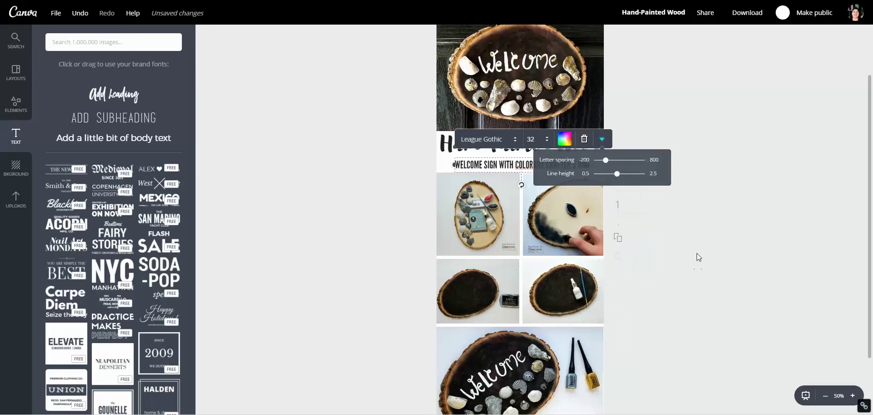
{"action": "left_click_drag", "start_coordinate": [608, 161], "coordinate": [609, 162]}
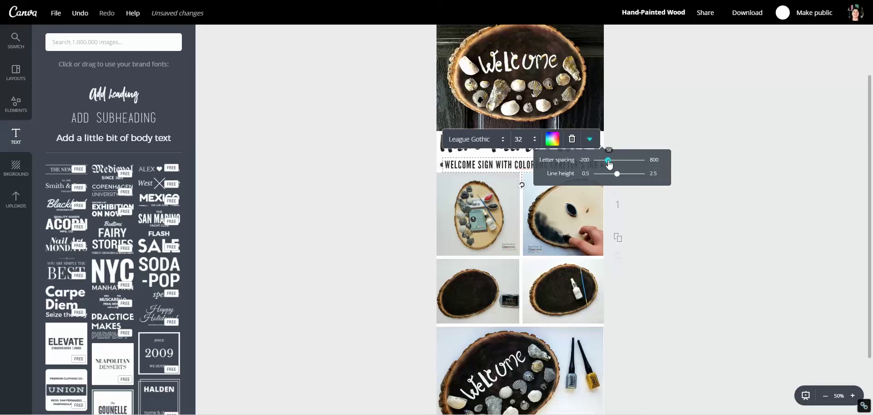
{"action": "left_click", "coordinate": [302, 192]}
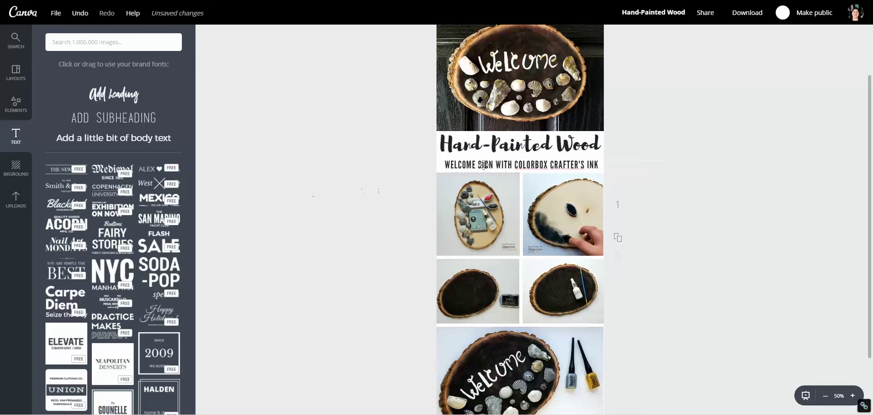
Step: Move the title and subheading slightly closer together so they sit evenly within the white band
{"action": "left_click", "coordinate": [511, 166]}
{"action": "left_click", "coordinate": [521, 140]}
{"action": "left_click", "coordinate": [396, 150]}
{"action": "left_click", "coordinate": [400, 149]}
{"action": "left_click_drag", "start_coordinate": [469, 143], "coordinate": [475, 162]}
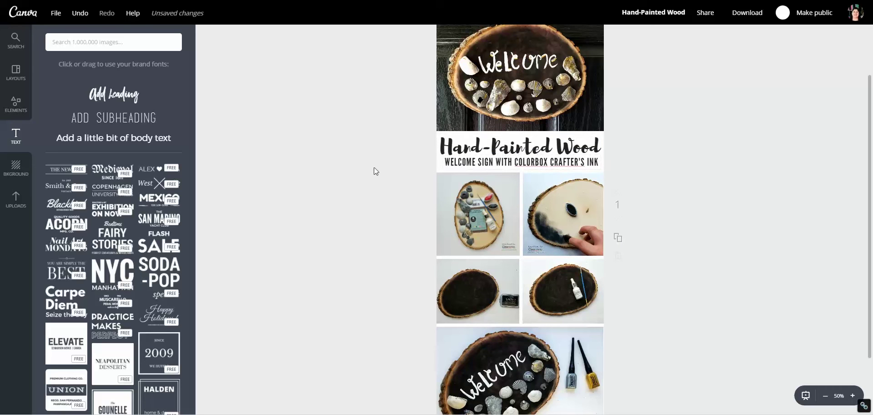
Step: Add a body text line reading "blog.clearsnap.com"
{"action": "scroll", "coordinate": [626, 236], "scroll_direction": "down", "scroll_amount": 2}
{"action": "scroll", "coordinate": [621, 255], "scroll_direction": "up", "scroll_amount": 3}
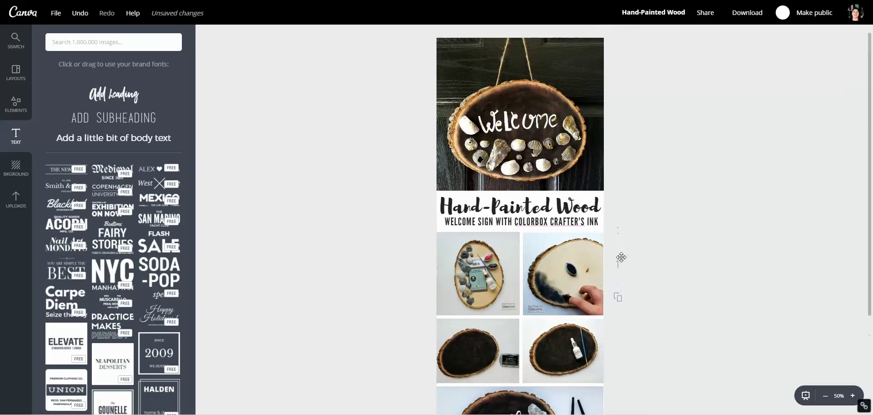
{"action": "scroll", "coordinate": [621, 253], "scroll_direction": "down", "scroll_amount": 3}
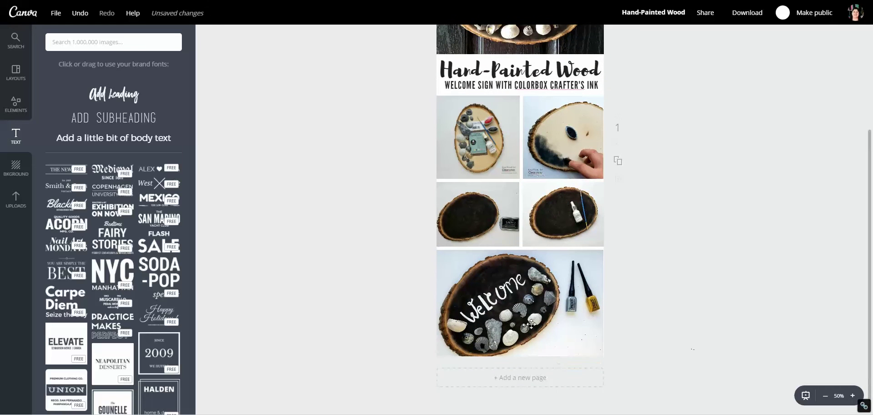
{"action": "left_click", "coordinate": [114, 141]}
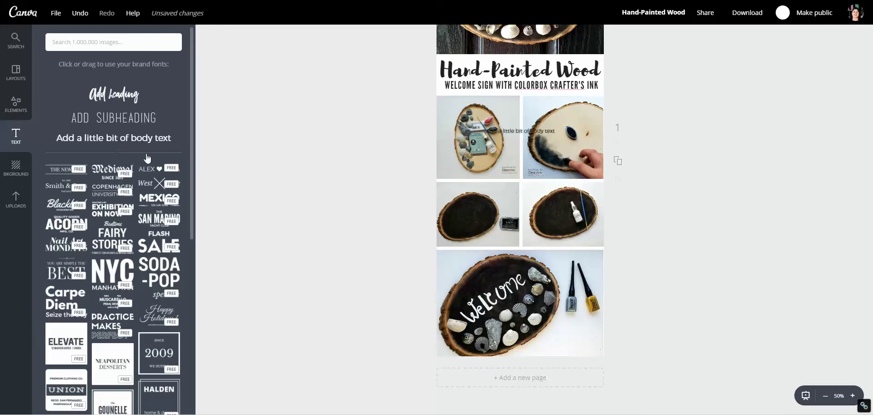
{"action": "type", "text": "blog.clearsnap"}
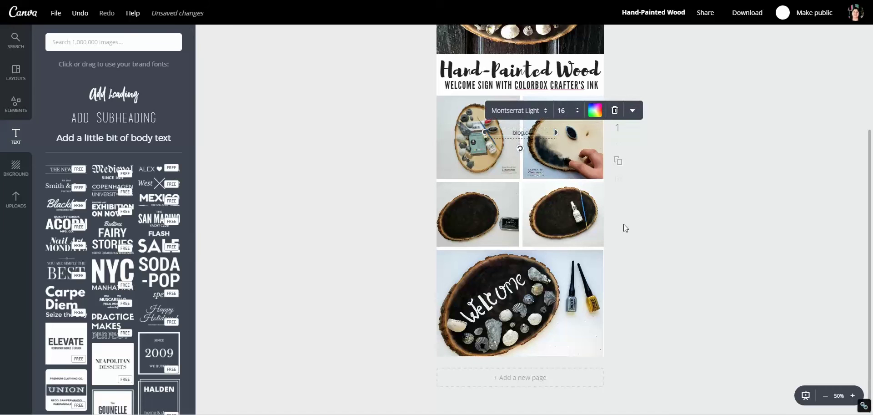
{"action": "key", "text": "BackSpace"}
{"action": "key", "text": "BackSpace"}
{"action": "key", "text": "BackSpace"}
{"action": "key", "text": "BackSpace"}
{"action": "key", "text": "BackSpace"}
{"action": "type", "text": "rsnap.com"}
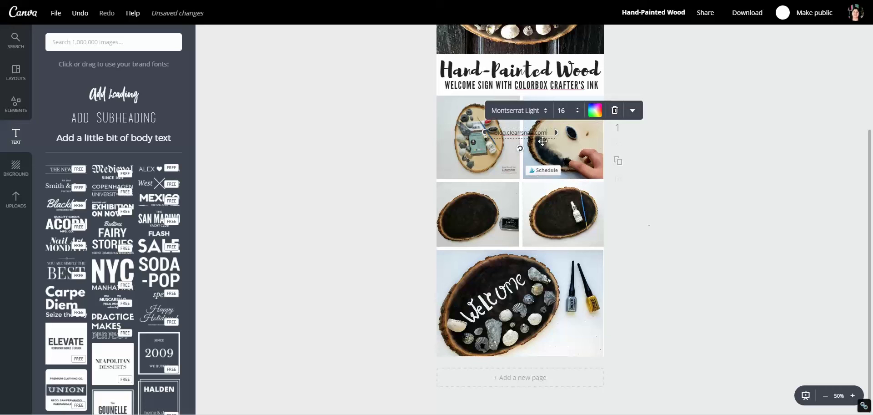
Step: Place the blog address in the lower-right corner of the bottom Welcome photo, just inside the page edge
{"action": "left_click_drag", "start_coordinate": [543, 140], "coordinate": [606, 359]}
{"action": "left_click", "coordinate": [597, 258]}
{"action": "left_click", "coordinate": [377, 258]}
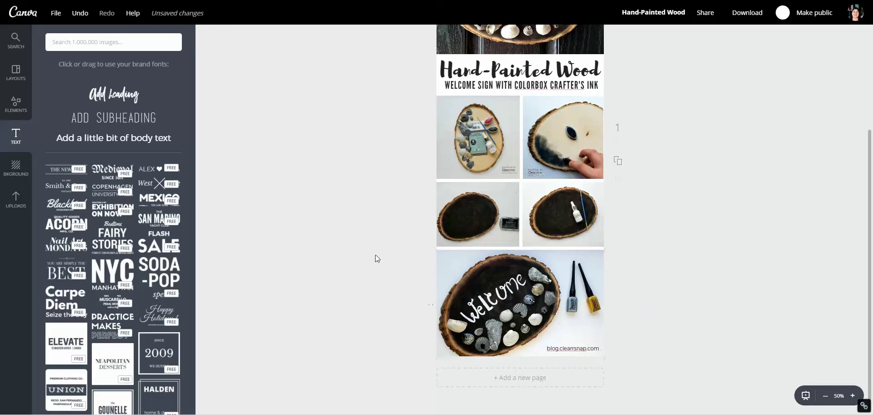
{"action": "left_click", "coordinate": [577, 345]}
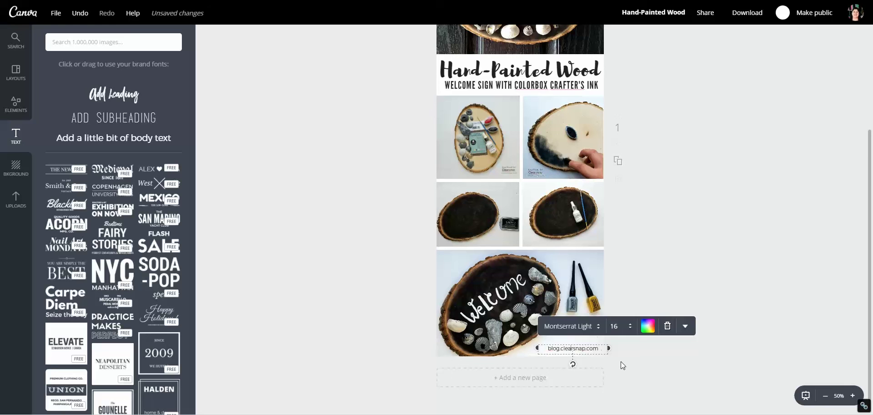
{"action": "left_click", "coordinate": [346, 267]}
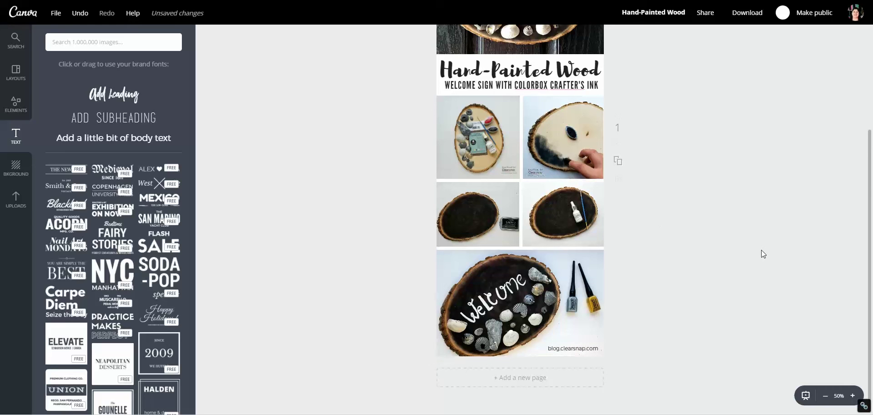
Step: Enlarge the subheading to size 36 and tighten its letter spacing so it fits on one line
{"action": "scroll", "coordinate": [741, 249], "scroll_direction": "up", "scroll_amount": 3}
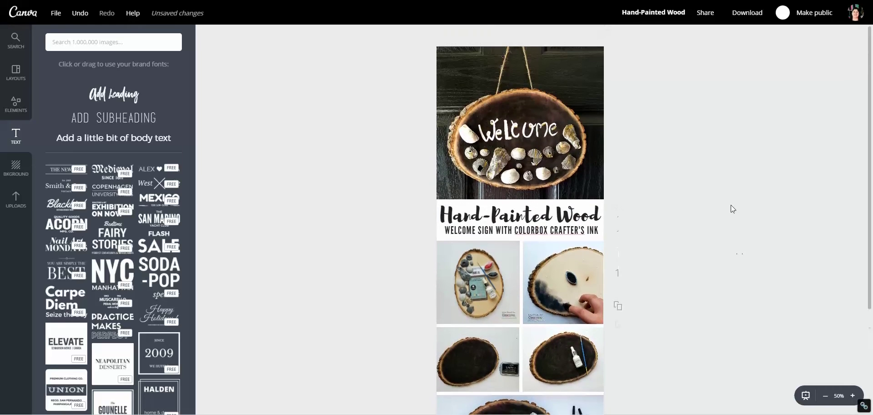
{"action": "left_click", "coordinate": [826, 395]}
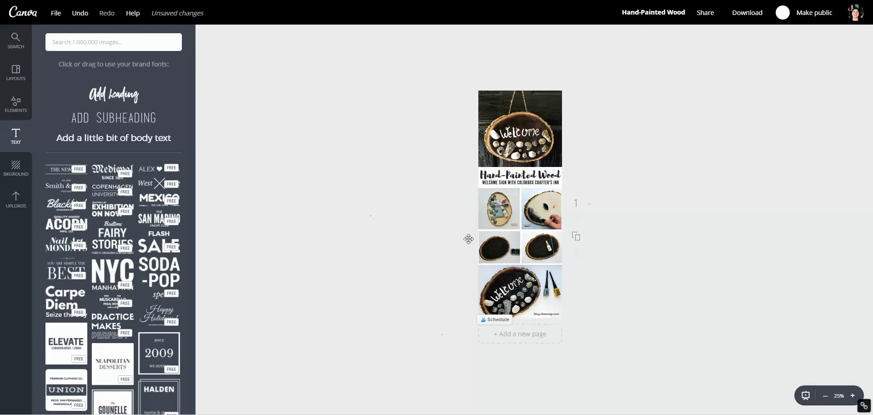
{"action": "left_click", "coordinate": [521, 181]}
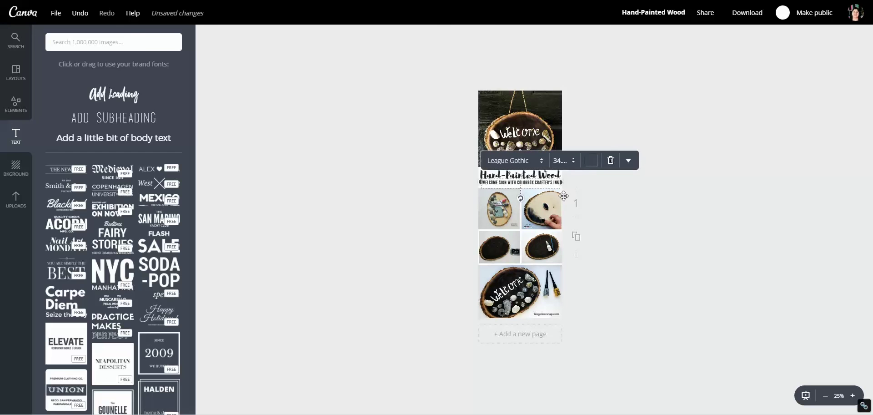
{"action": "left_click", "coordinate": [574, 160]}
{"action": "left_click", "coordinate": [568, 305]}
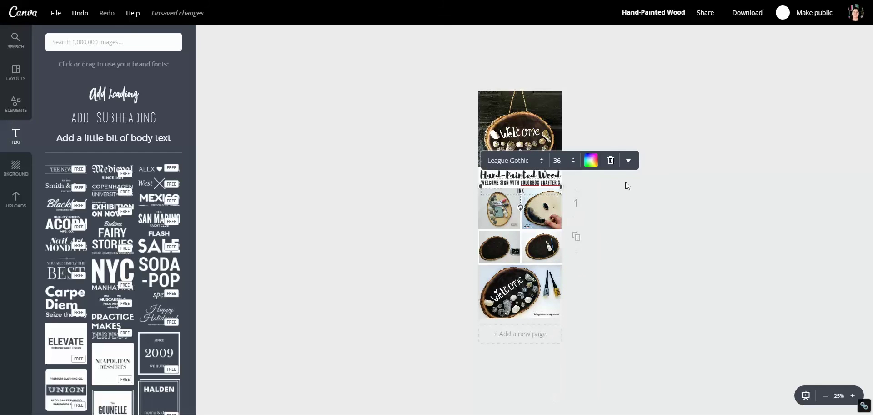
{"action": "left_click", "coordinate": [629, 160]}
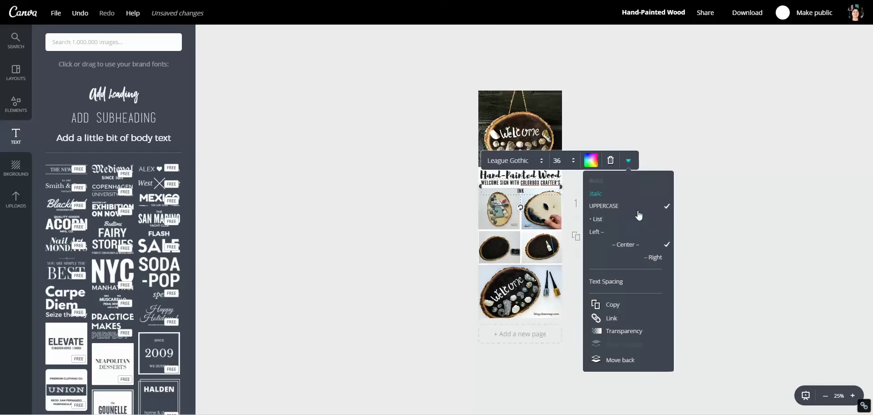
{"action": "left_click", "coordinate": [608, 282]}
{"action": "left_click_drag", "start_coordinate": [635, 186], "coordinate": [634, 186]}
{"action": "left_click", "coordinate": [402, 212]}
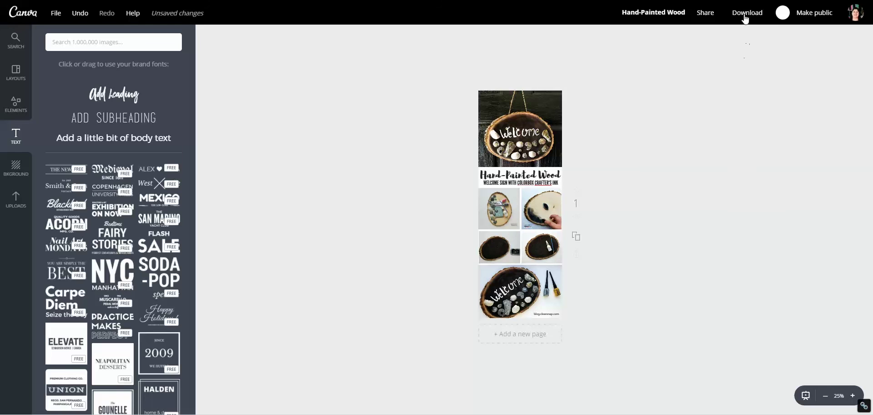
Step: Rename the design "Hand-Painted Wood Welcome Sign with Colorbox Crafters Ink Izink and Smooch Accent Ink - Clearsnap"
{"action": "left_click", "coordinate": [668, 14]}
{"action": "left_click", "coordinate": [674, 62]}
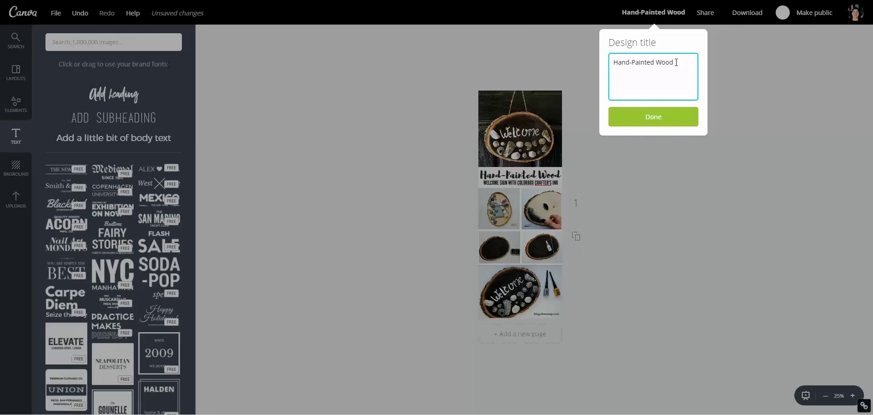
{"action": "type", "text": "Welcome Sign with Colorbvo"}
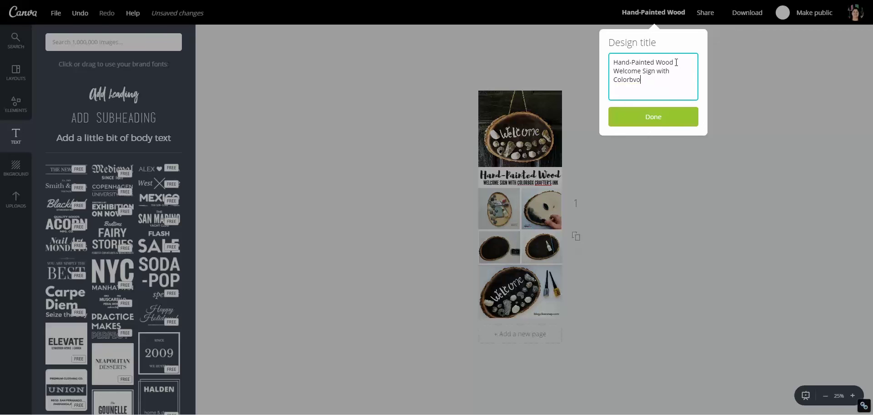
{"action": "key", "text": "BackSpace"}
{"action": "key", "text": "BackSpace"}
{"action": "type", "text": "ox Crafters Ink and"}
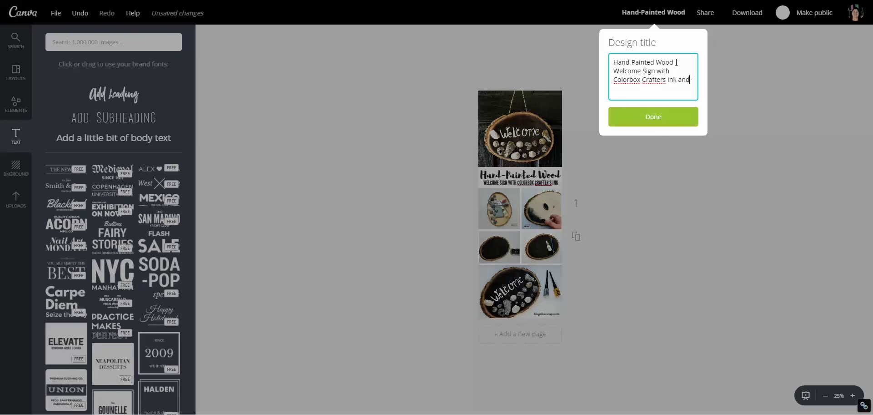
{"action": "key", "text": "BackSpace"}
{"action": "key", "text": "BackSpace"}
{"action": "key", "text": "BackSpace"}
{"action": "type", "text": "Izink and Smooch Accent Ink"}
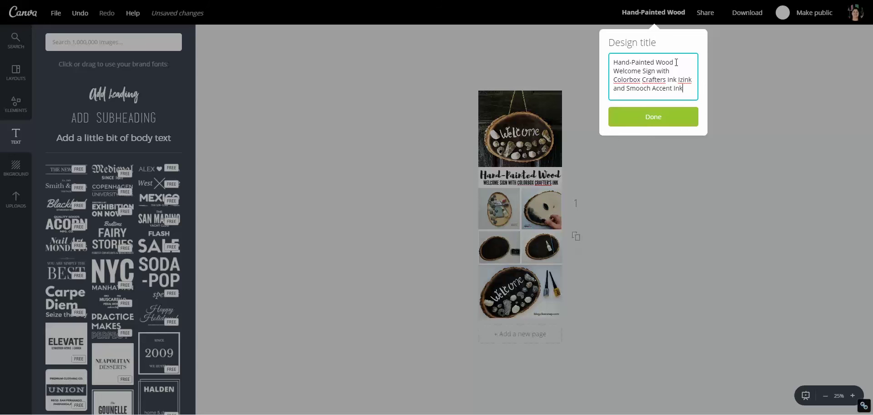
{"action": "type", "text": " - Clearsnap"}
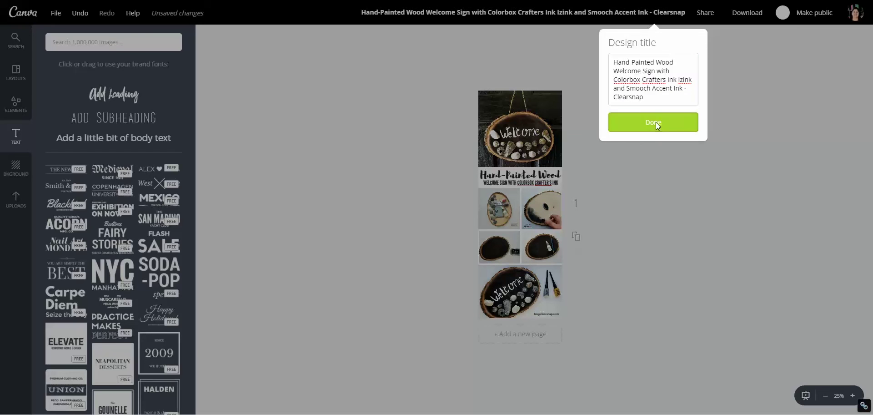
{"action": "left_click", "coordinate": [655, 122]}
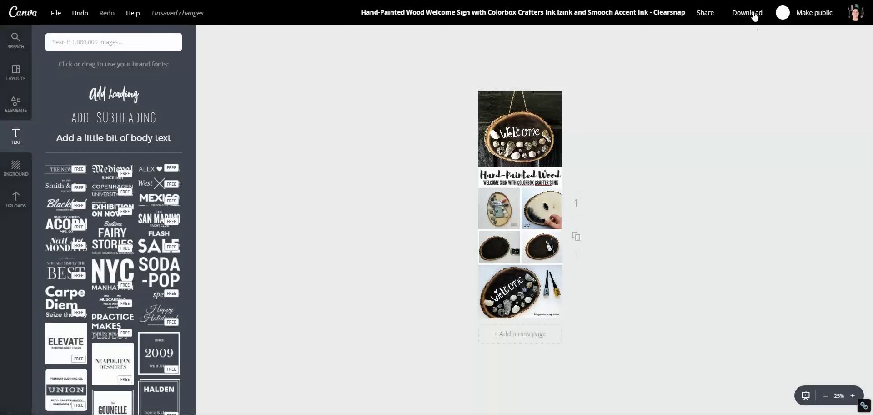
Step: Download the finished Welcome sign graphic and dismiss the sharing dialog
{"action": "left_click", "coordinate": [748, 13]}
{"action": "left_click", "coordinate": [749, 86]}
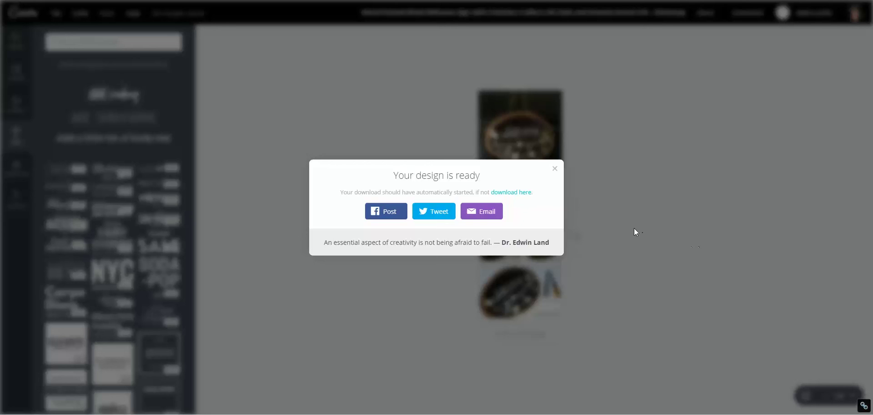
{"action": "left_click", "coordinate": [555, 169]}
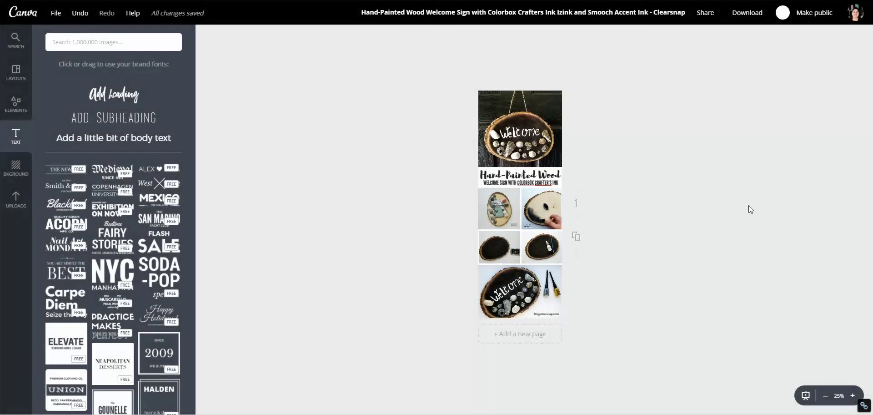